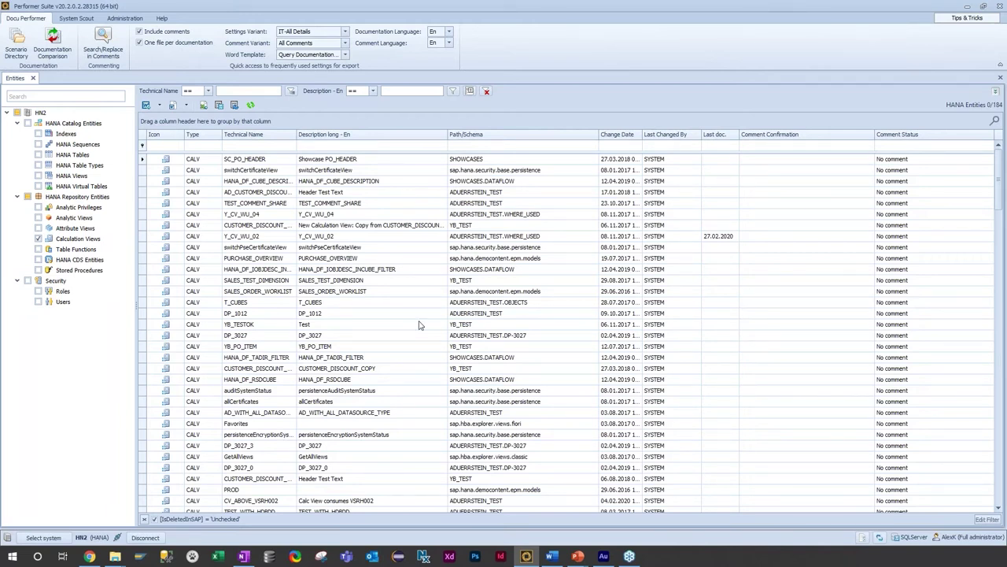
# - Filter the calculation views by the technical name Y_CV_WU_01
pyautogui.click(44, 537)
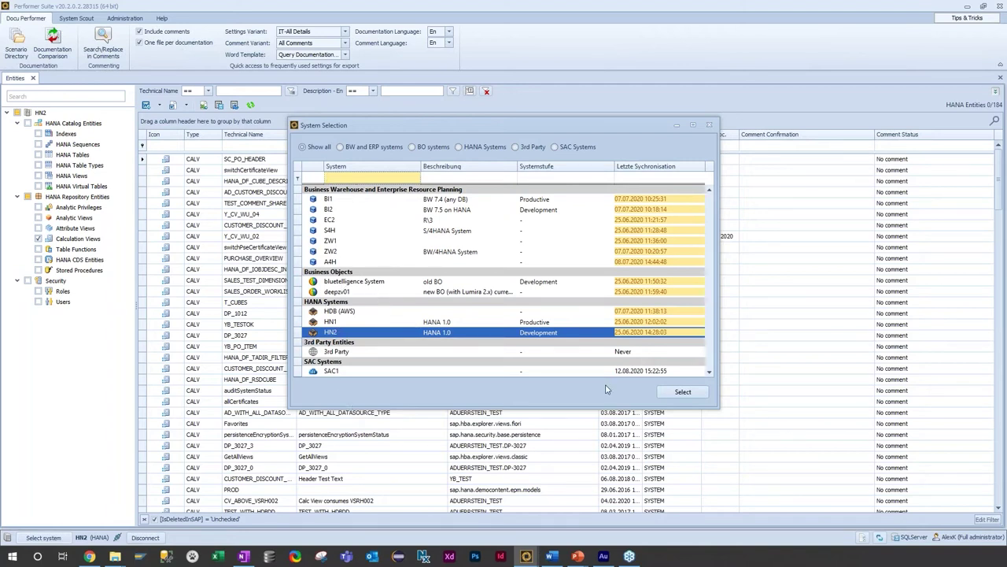
pyautogui.press('Escape')
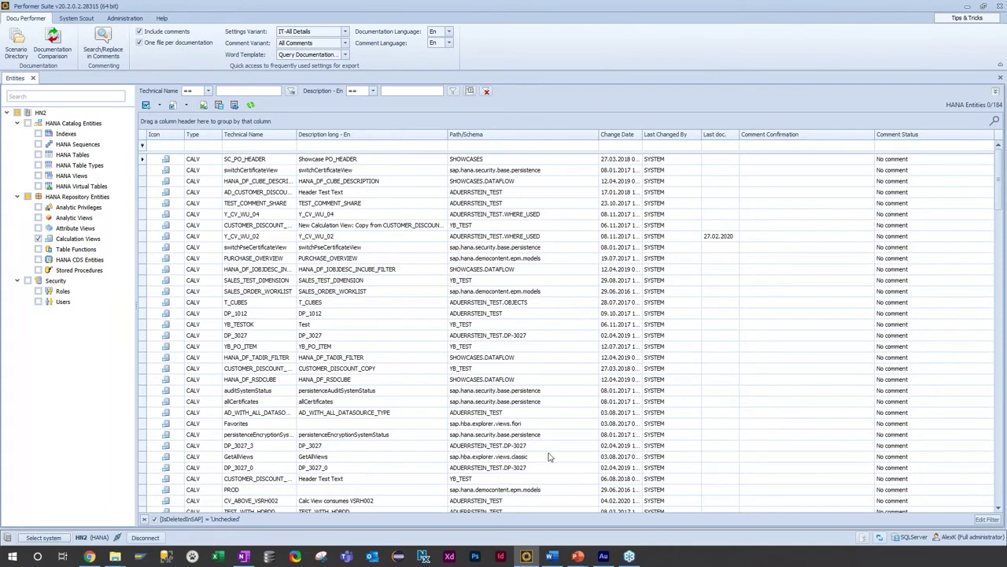
pyautogui.click(256, 147)
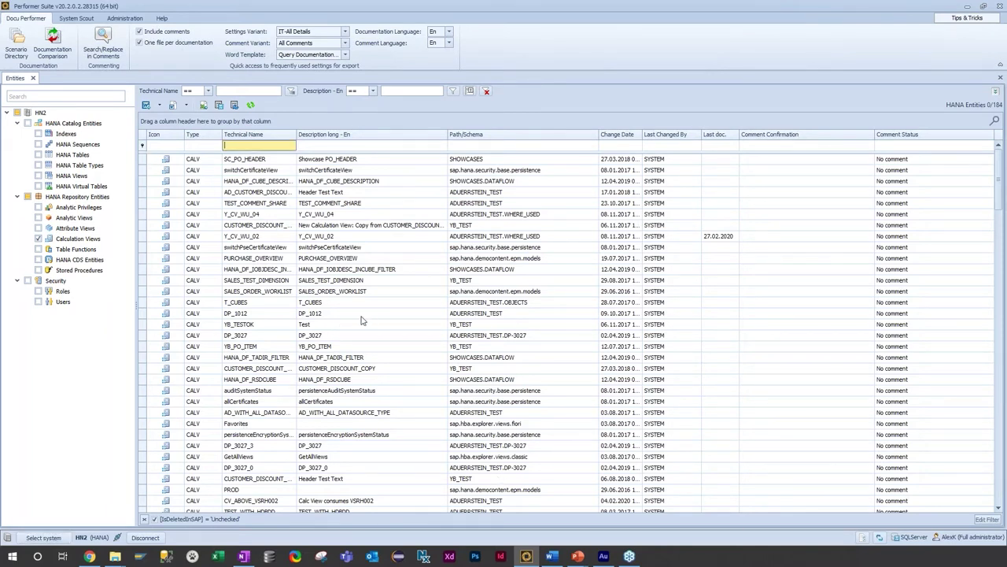
pyautogui.write('Y_')
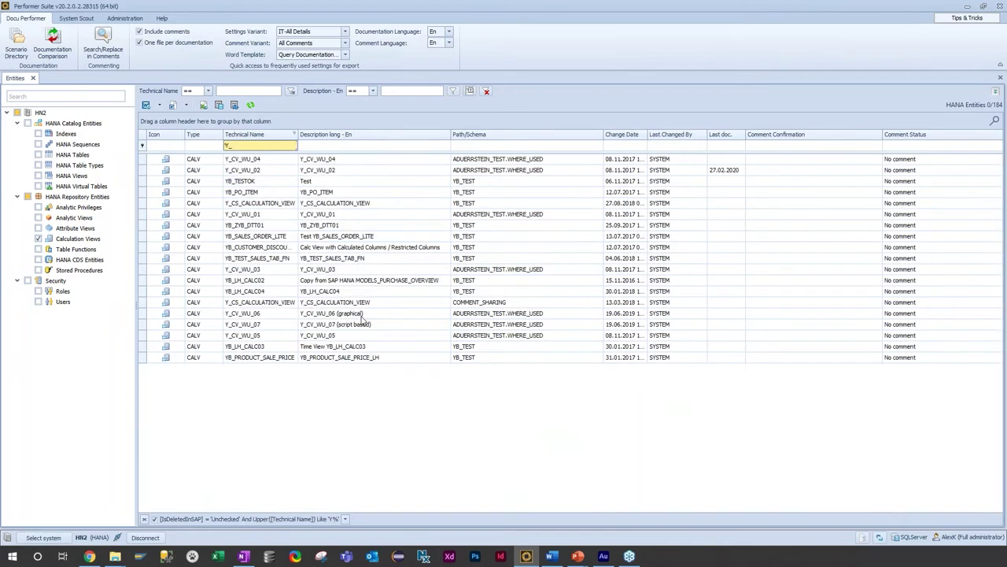
pyautogui.write('CV_WU_01')
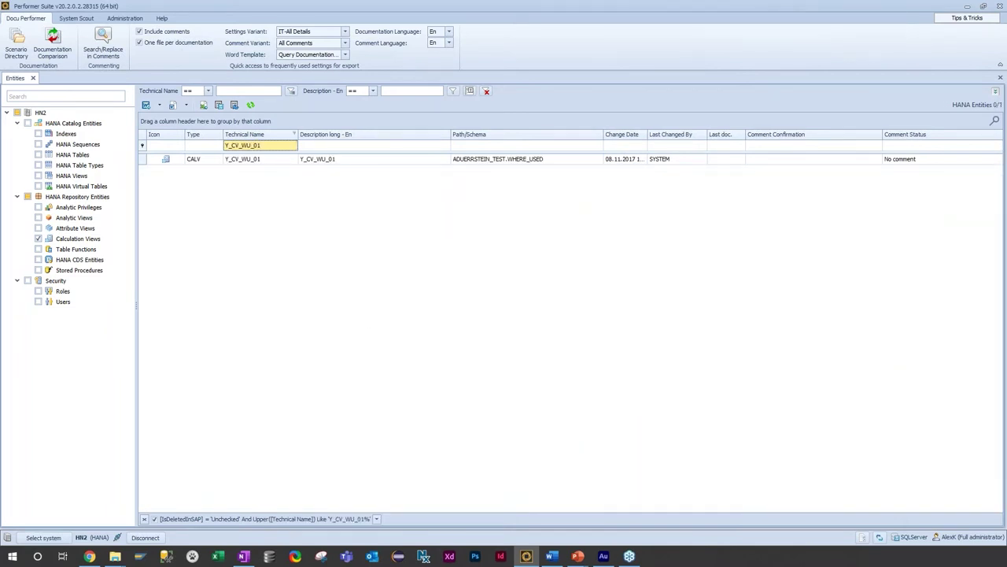
# - Run a where-used analysis on calculation view Y_CV_WU_01 and examine the HANA and BW entities that use it
pyautogui.rightClick(278, 160)
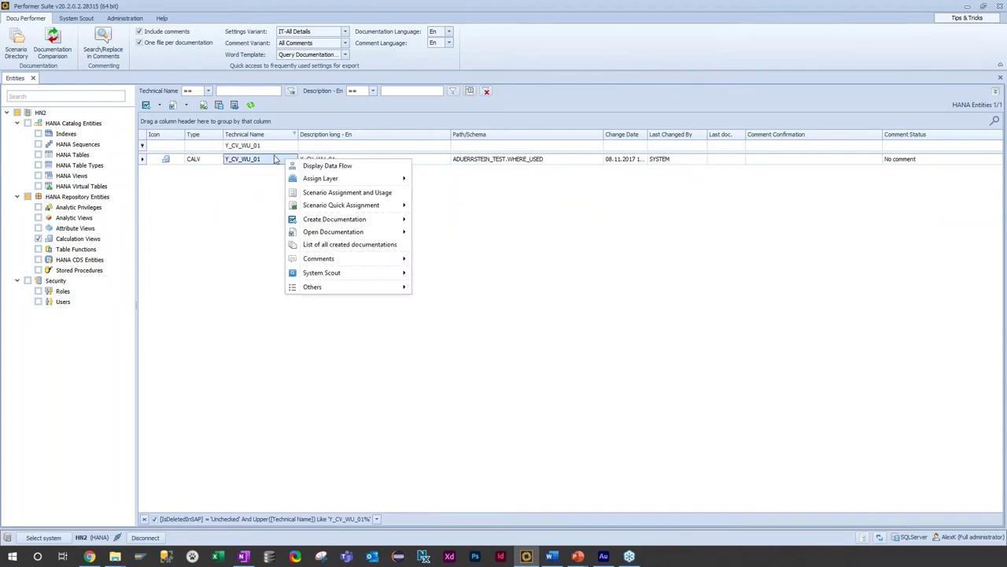
pyautogui.moveTo(357, 275)
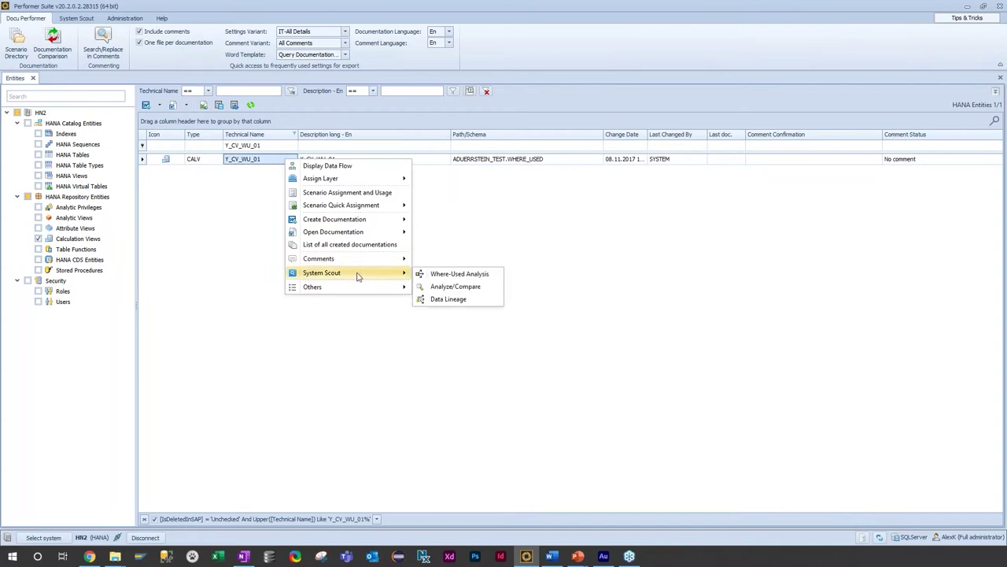
pyautogui.click(442, 273)
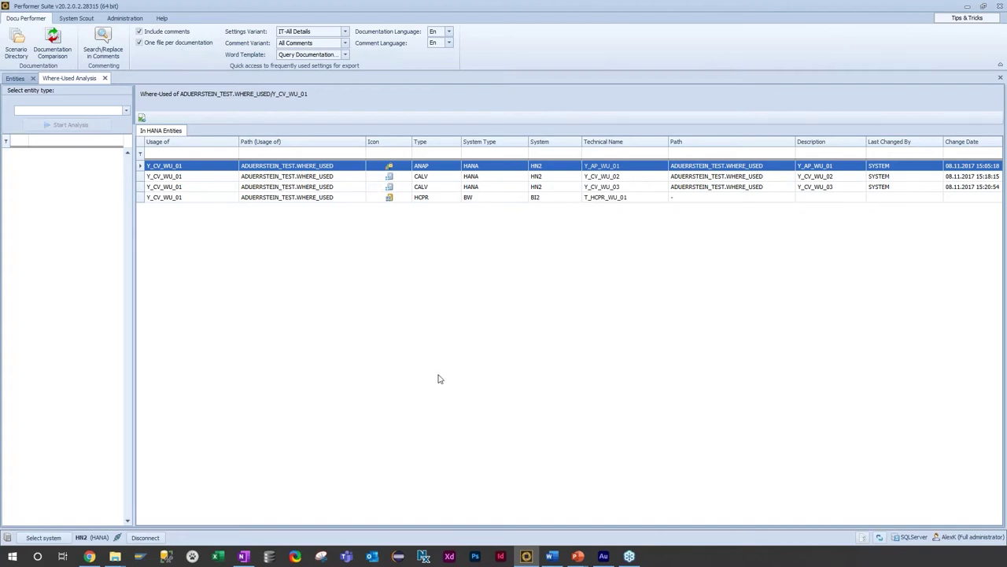
pyautogui.keyDown('shift'); pyautogui.click(301, 191); pyautogui.keyUp('shift')
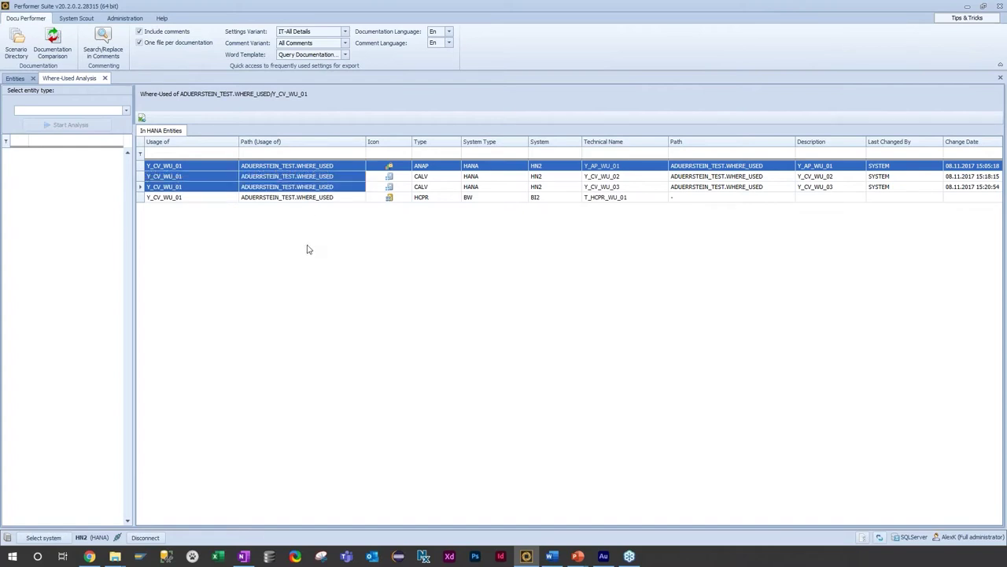
pyautogui.click(313, 198)
pyautogui.click(427, 199)
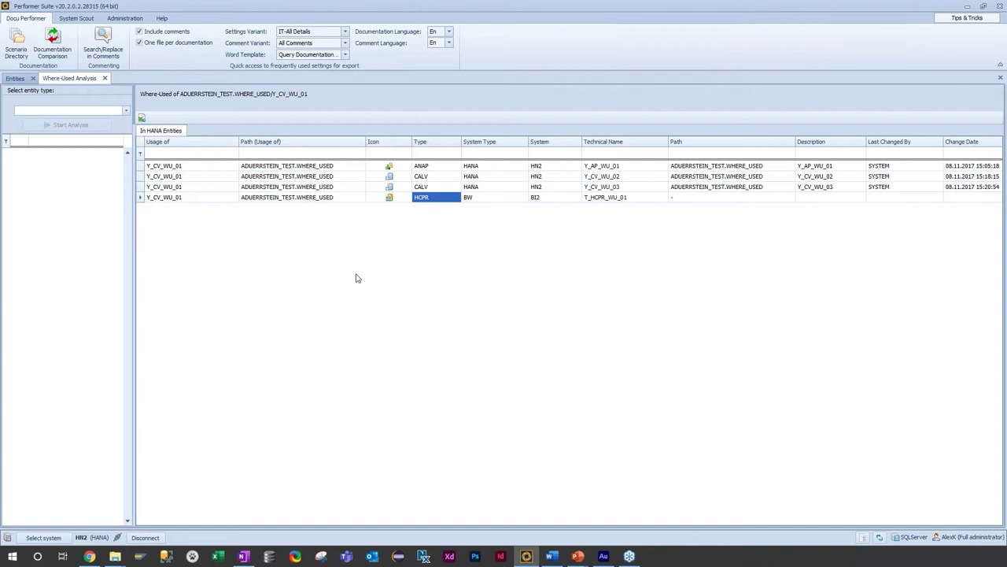
# - Switch to the Business Objects system deepzv01 and open its where-used analysis
pyautogui.click(48, 538)
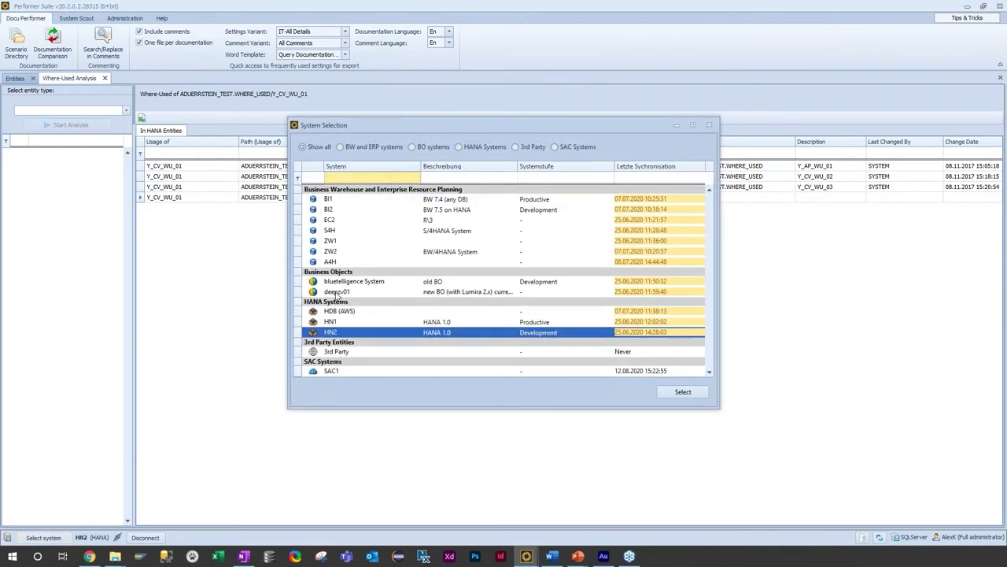
pyautogui.doubleClick(336, 293)
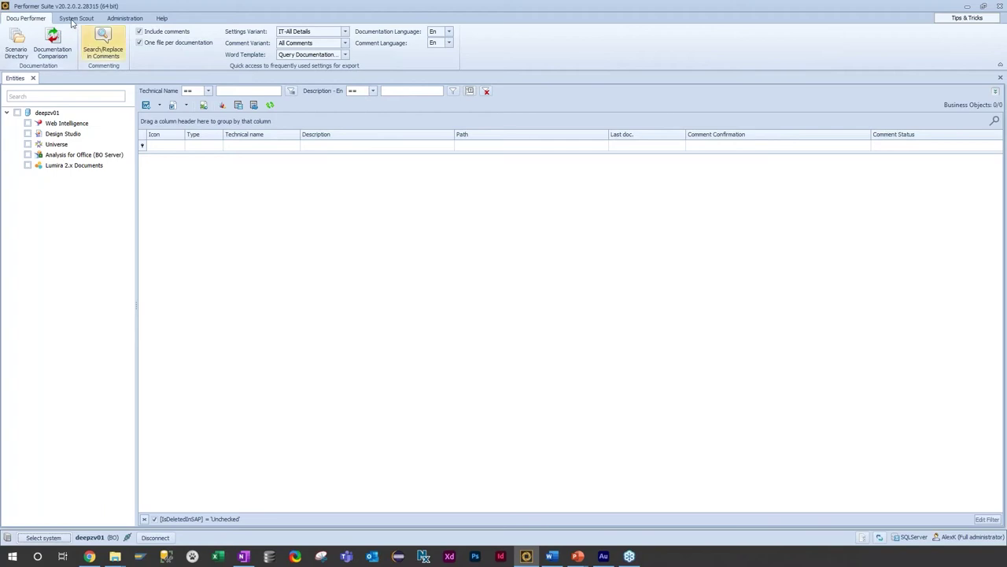
pyautogui.click(73, 19)
pyautogui.click(82, 43)
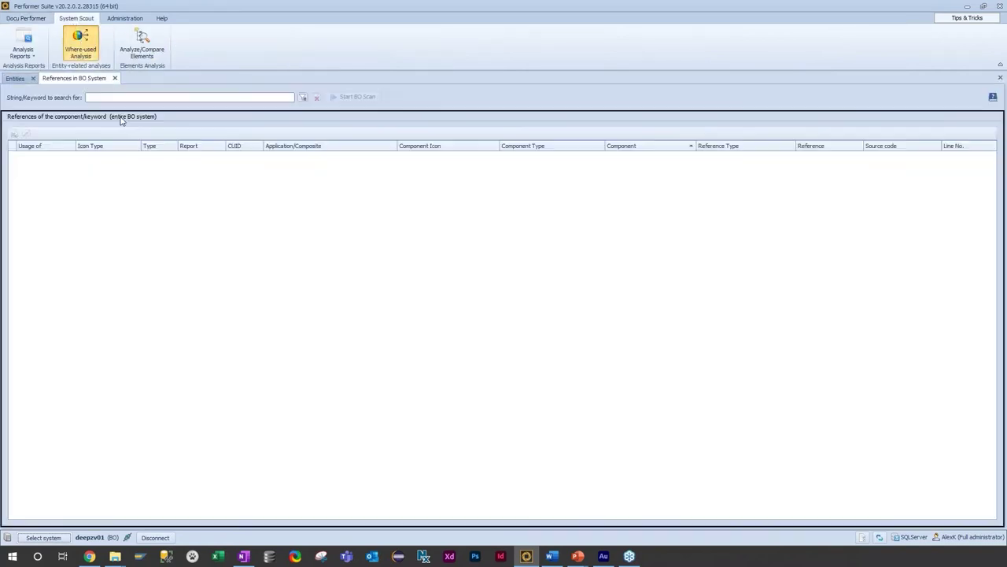
# - Scan the BO system for VMM_HCPR001 in Lumira and Design Studio, covering component and coding usage, and mark the data source references
pyautogui.click(116, 97)
pyautogui.write('VMM_HCPR001')
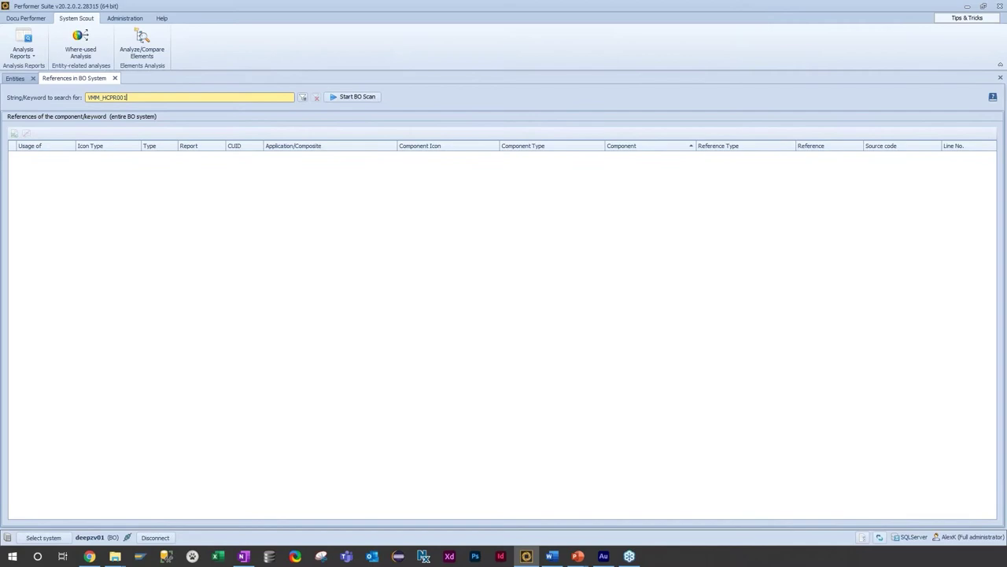
pyautogui.click(365, 97)
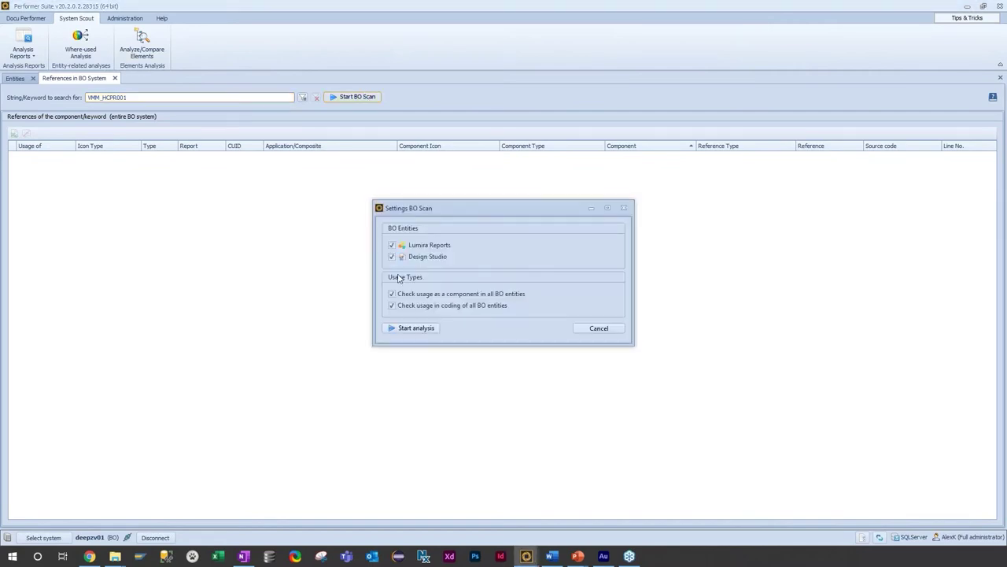
pyautogui.click(410, 329)
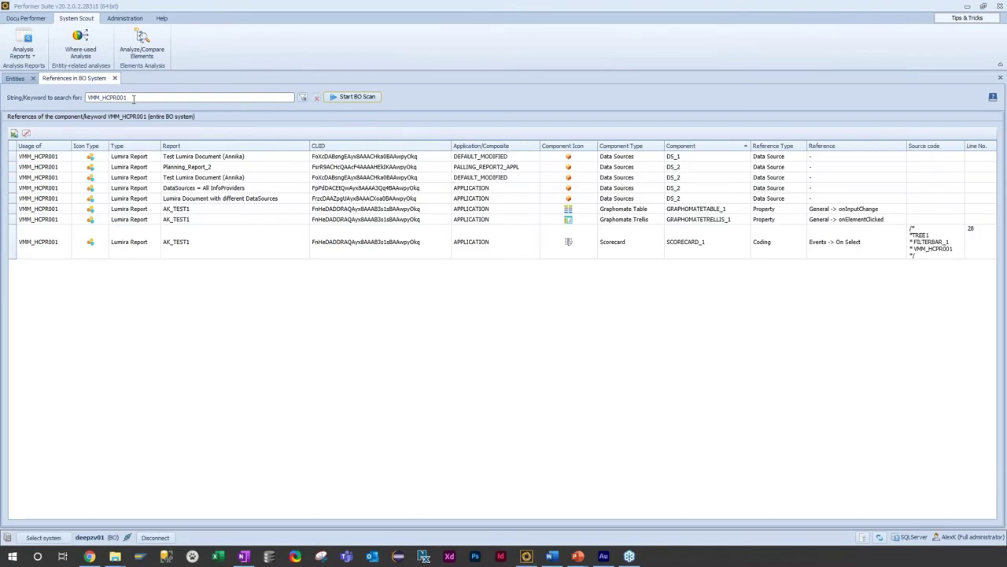
pyautogui.click(186, 158)
pyautogui.keyDown('shift'); pyautogui.click(565, 202); pyautogui.keyUp('shift')
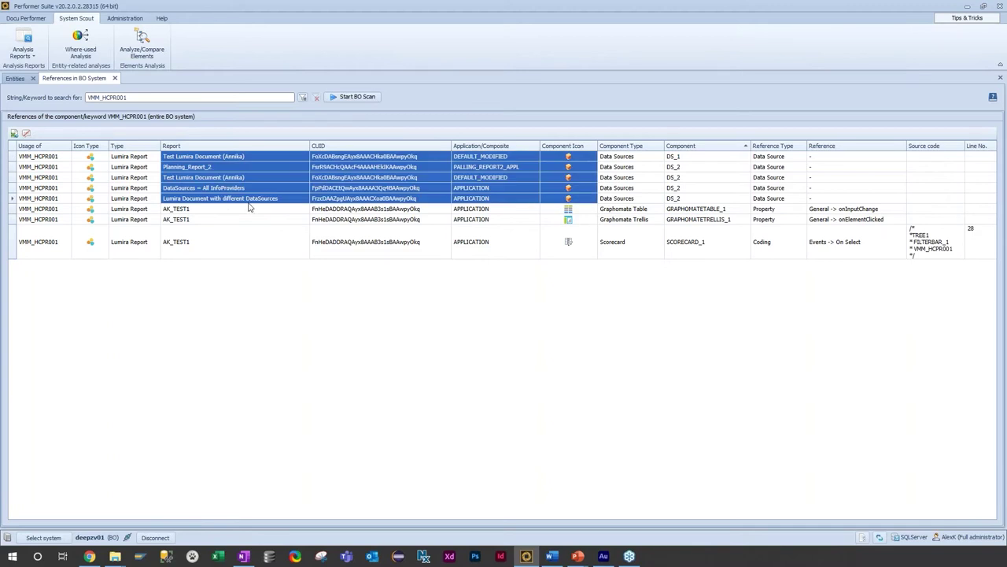
# - Show the source code of the AK_TEST1 scorecard's coding reference, find the VMM_HCPR001 line, and close the code view
pyautogui.click(636, 249)
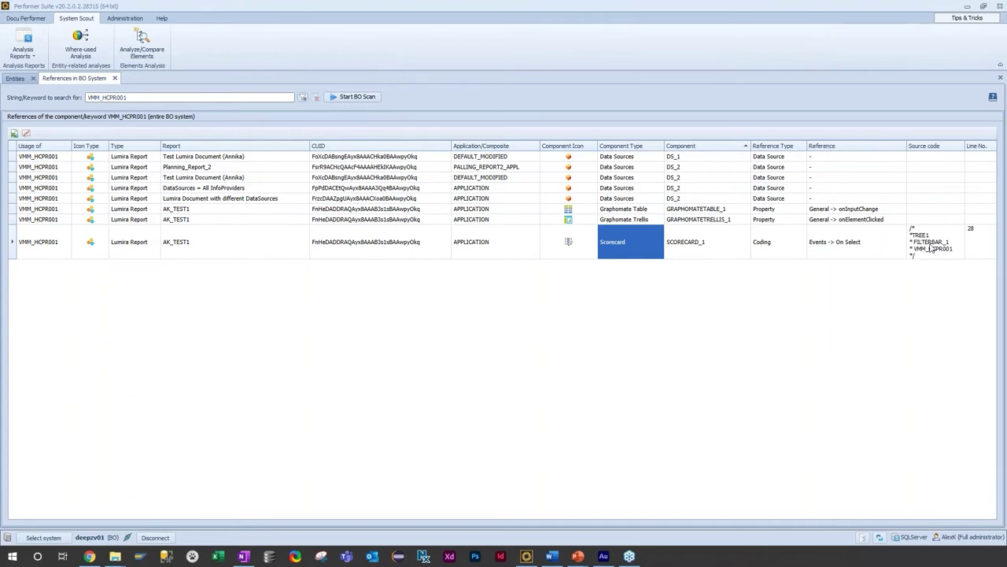
pyautogui.click(930, 246)
pyautogui.rightClick(930, 245)
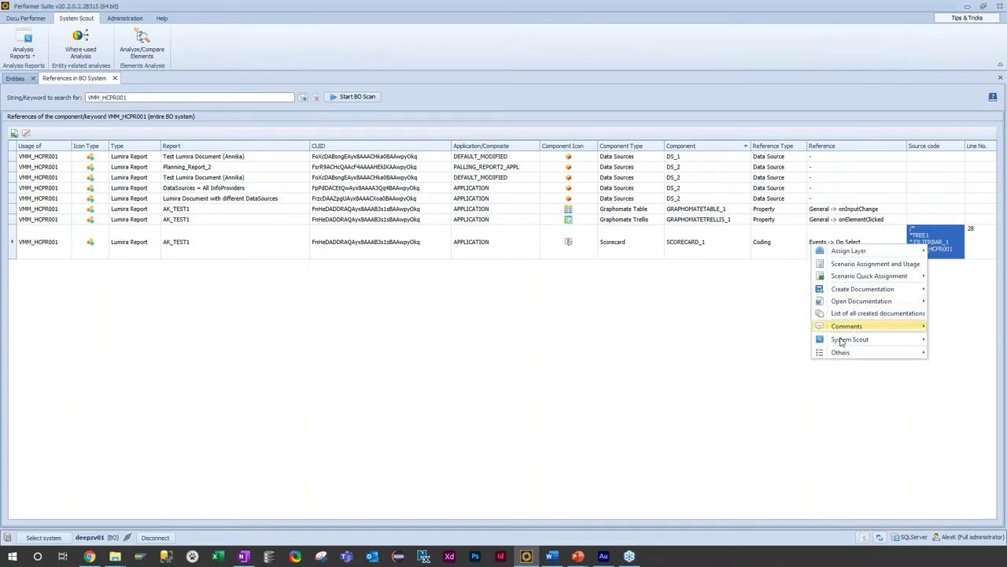
pyautogui.moveTo(853, 341)
pyautogui.click(950, 355)
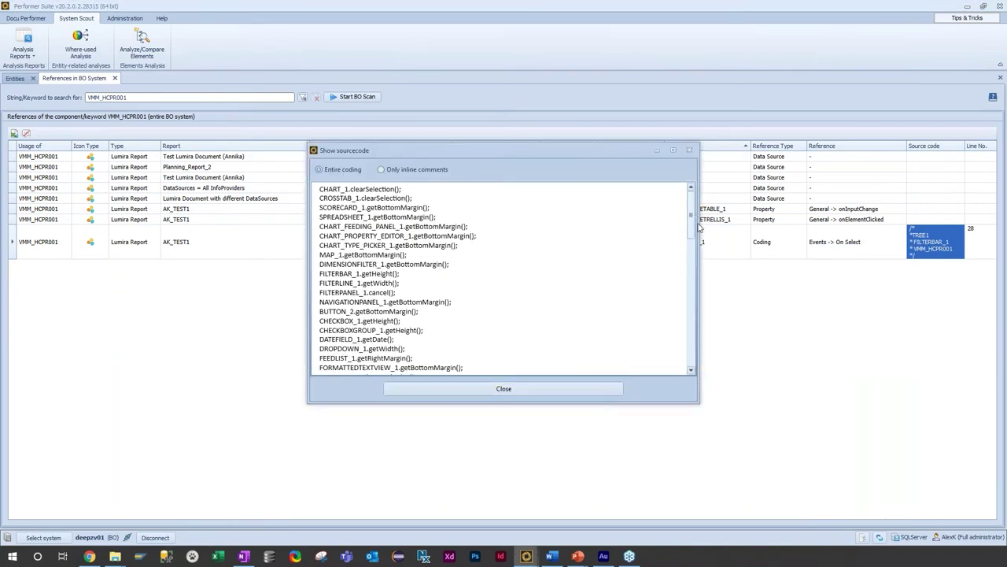
pyautogui.moveTo(382, 280); pyautogui.dragTo(321, 279)
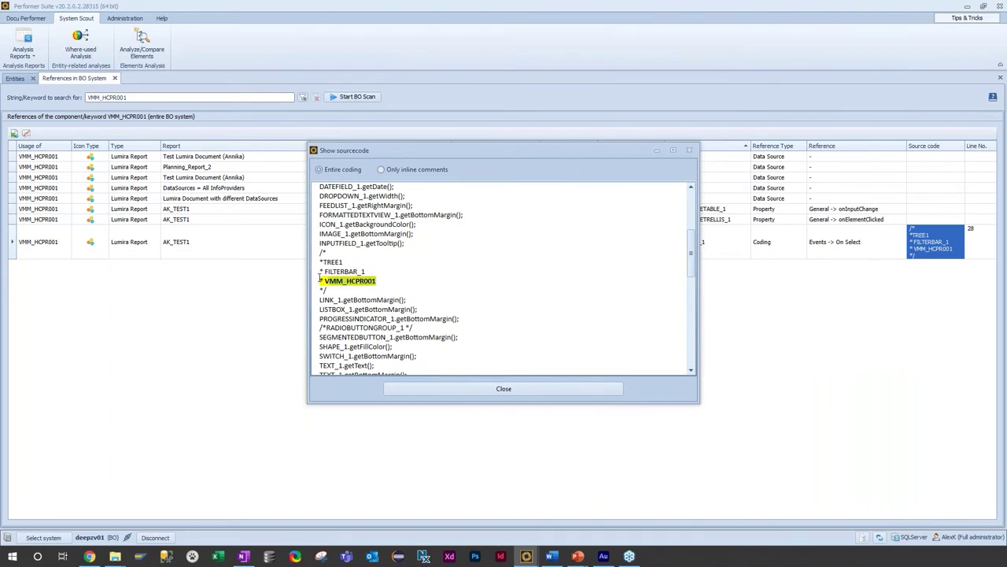
pyautogui.click(688, 151)
# - Switch to the SAC1 system and list all its stories, looking over several entries
pyautogui.click(40, 538)
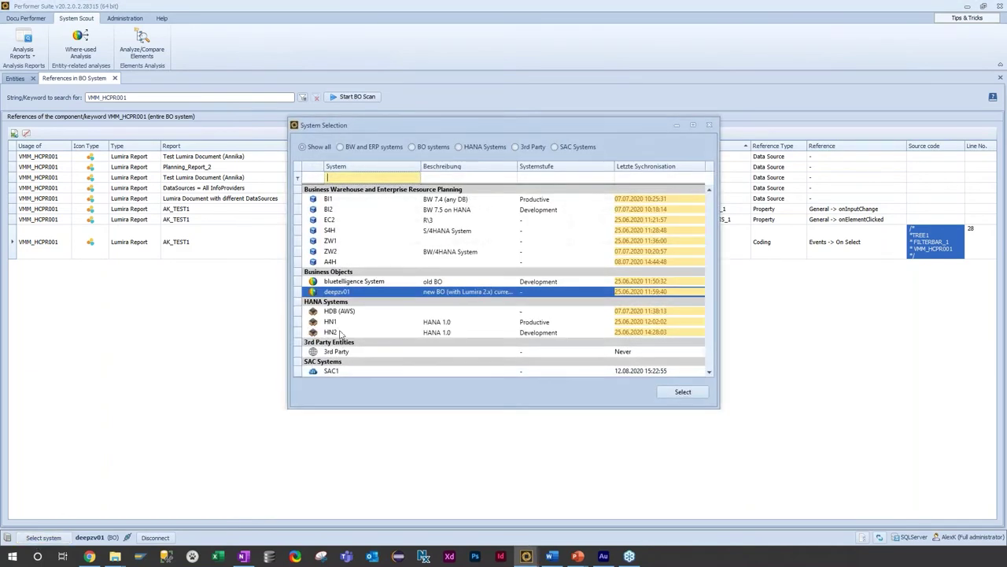
pyautogui.doubleClick(335, 373)
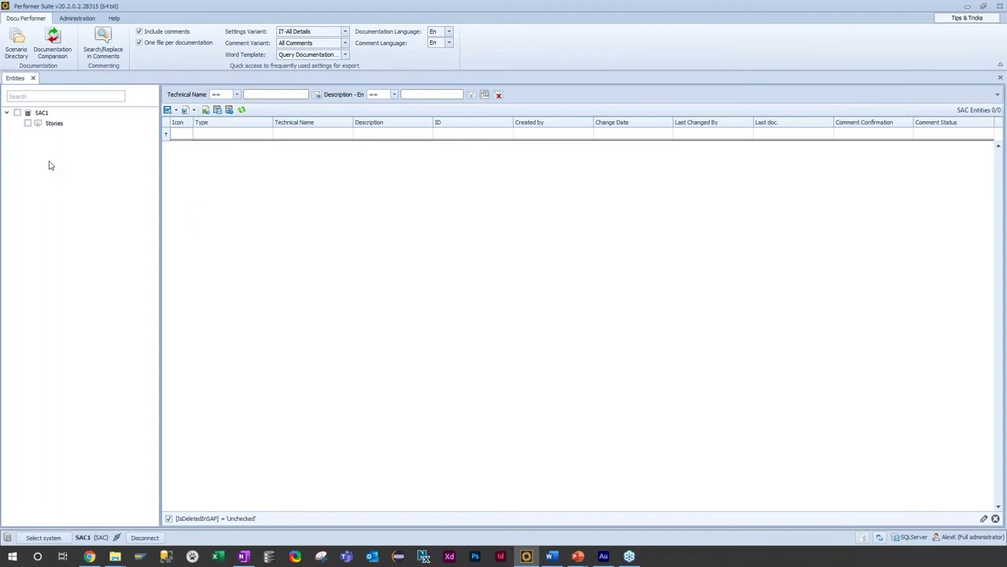
pyautogui.click(27, 124)
pyautogui.click(321, 200)
pyautogui.click(359, 321)
pyautogui.click(318, 323)
pyautogui.click(317, 272)
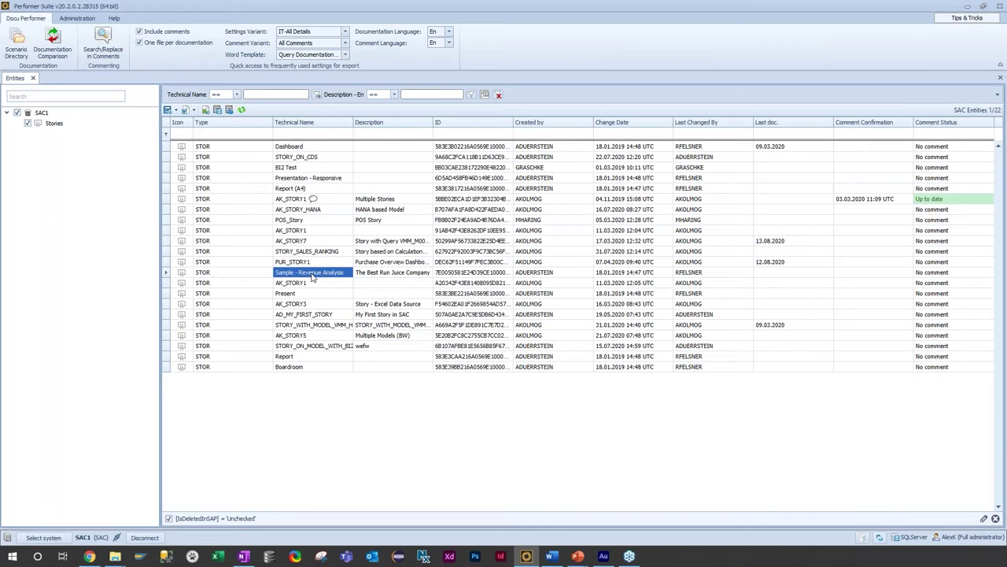
# - Switch to the SAC Purchase Overview Dashboard change request in Jira and start progress on it
pyautogui.click(90, 557)
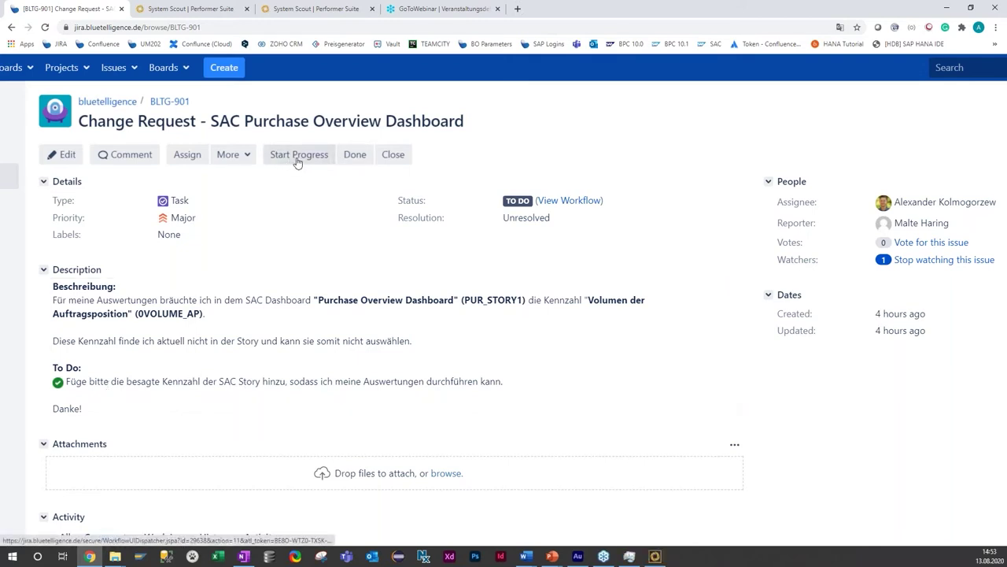
pyautogui.click(300, 160)
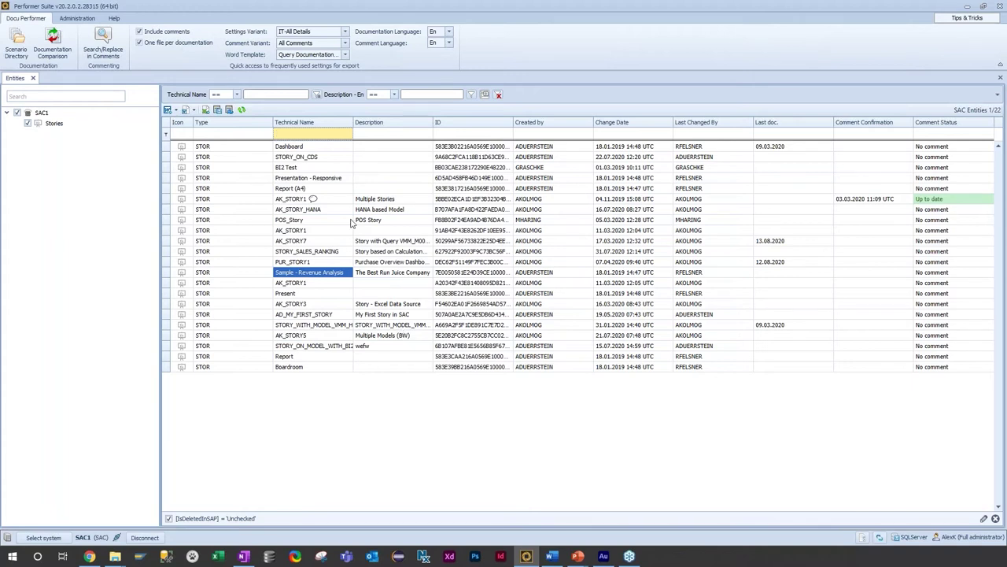
# - Filter the stories' technical names by "pu", widen the Description column, and compare the story with the Jira change request
pyautogui.write('pu')
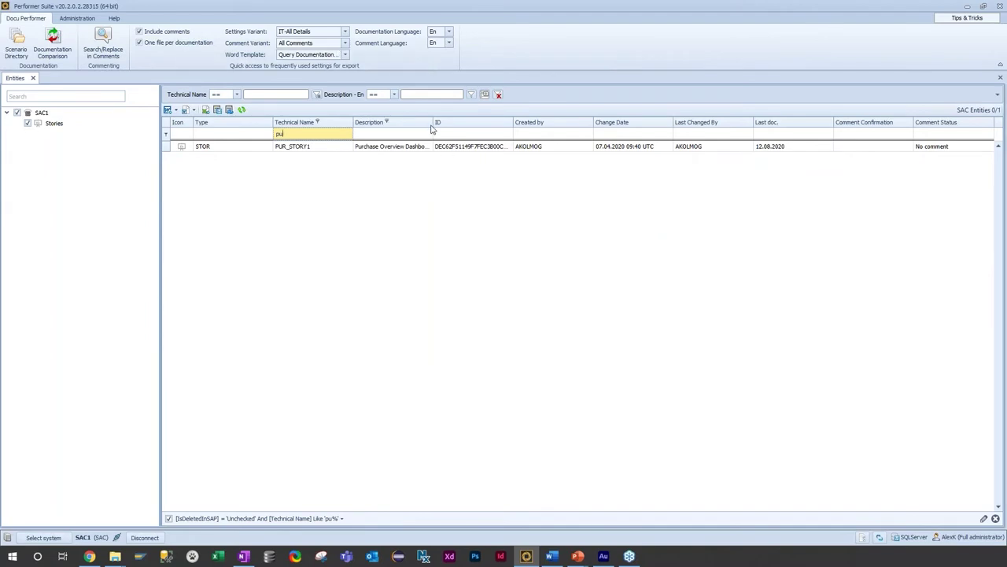
pyautogui.moveTo(432, 122); pyautogui.dragTo(465, 122)
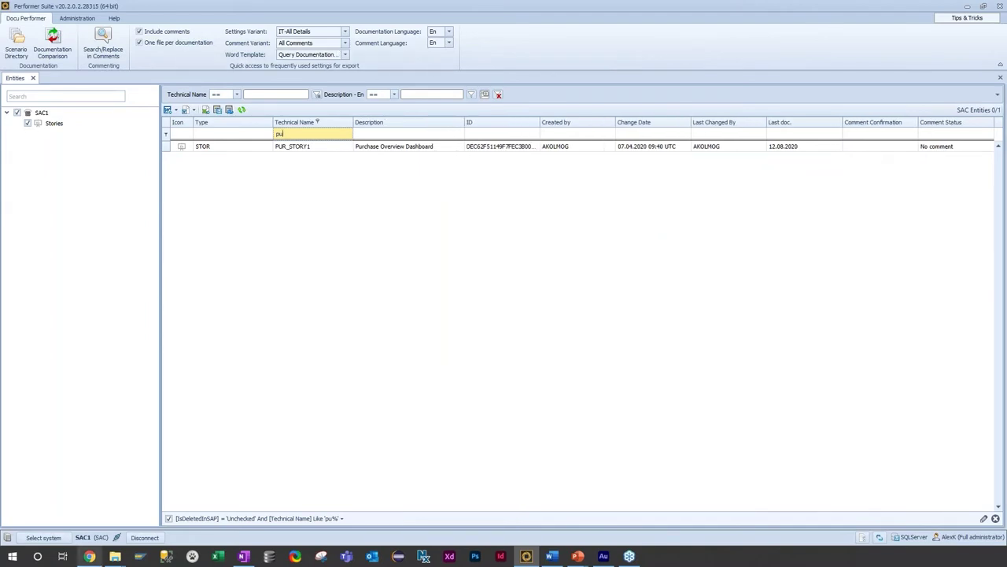
pyautogui.click(91, 556)
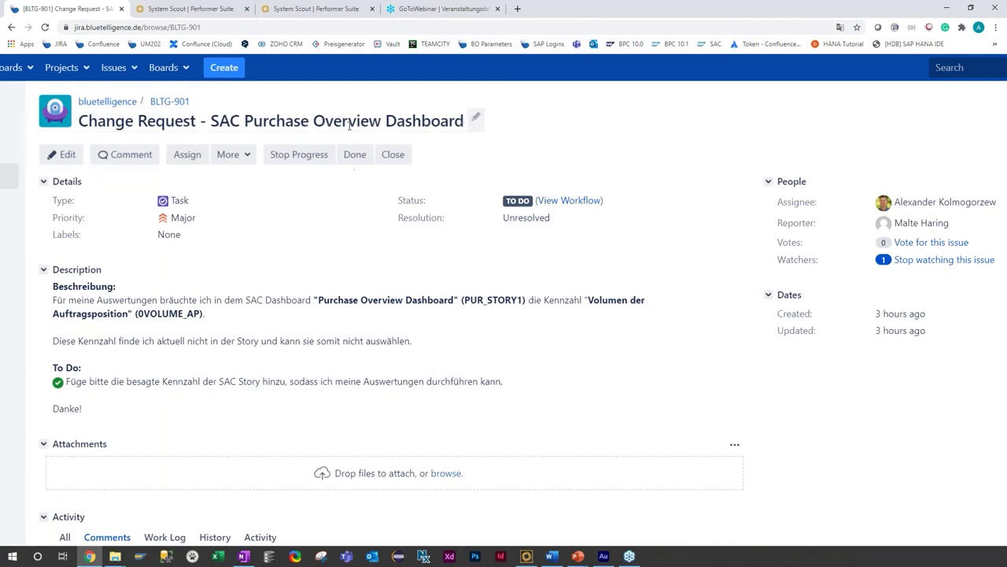
pyautogui.hotkey('alt', 'Tab')
# - Open the existing docx documentation of PUR_STORY1 in Word and go through it to the Datengrundlage section
pyautogui.click(327, 151)
pyautogui.rightClick(327, 155)
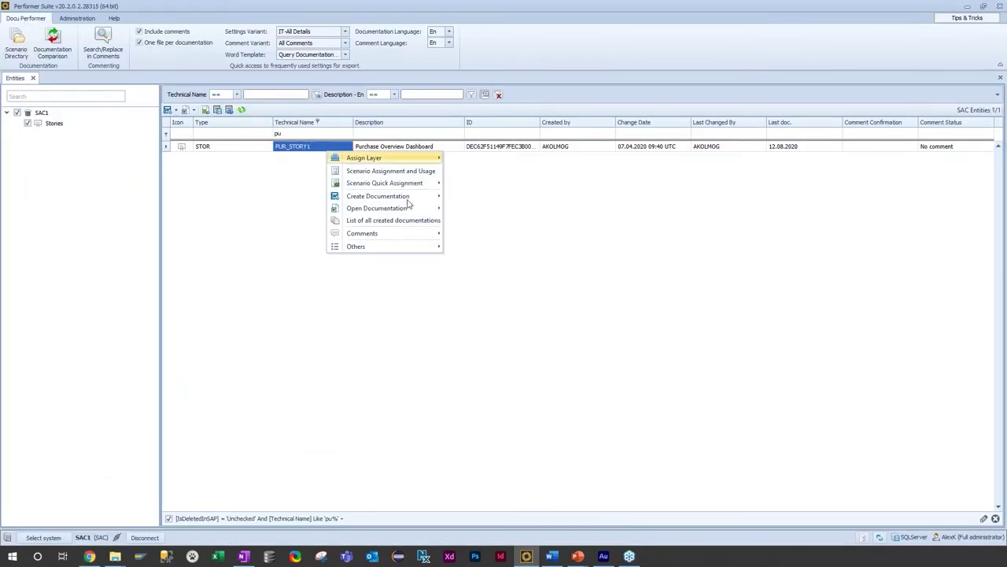
pyautogui.moveTo(382, 211)
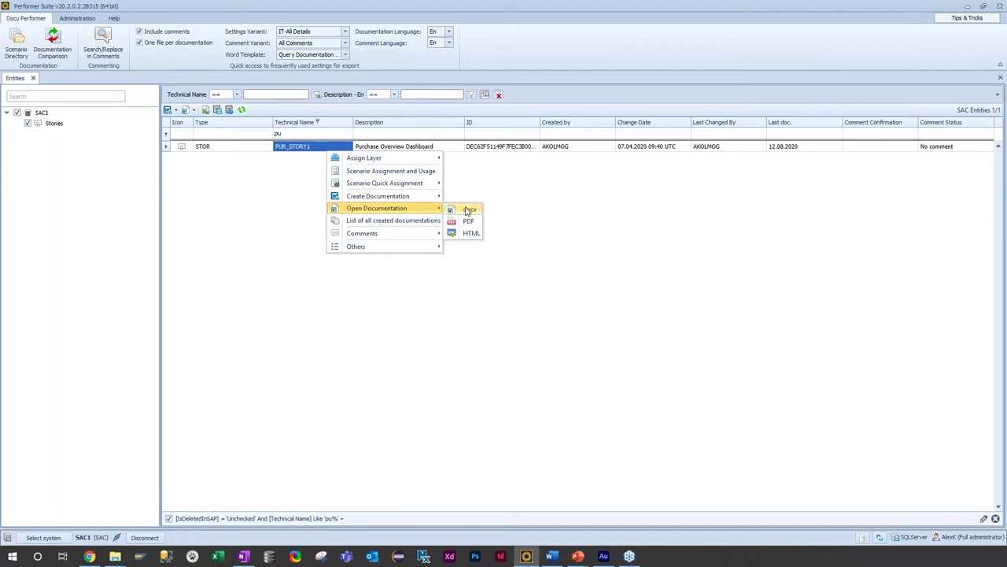
pyautogui.click(466, 209)
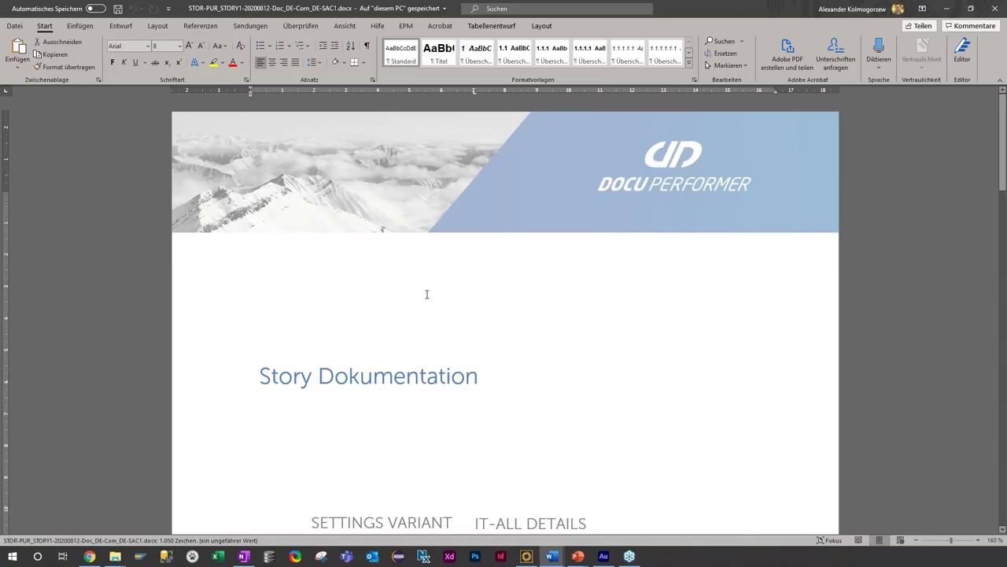
pyautogui.scroll(-10, 526, 284)
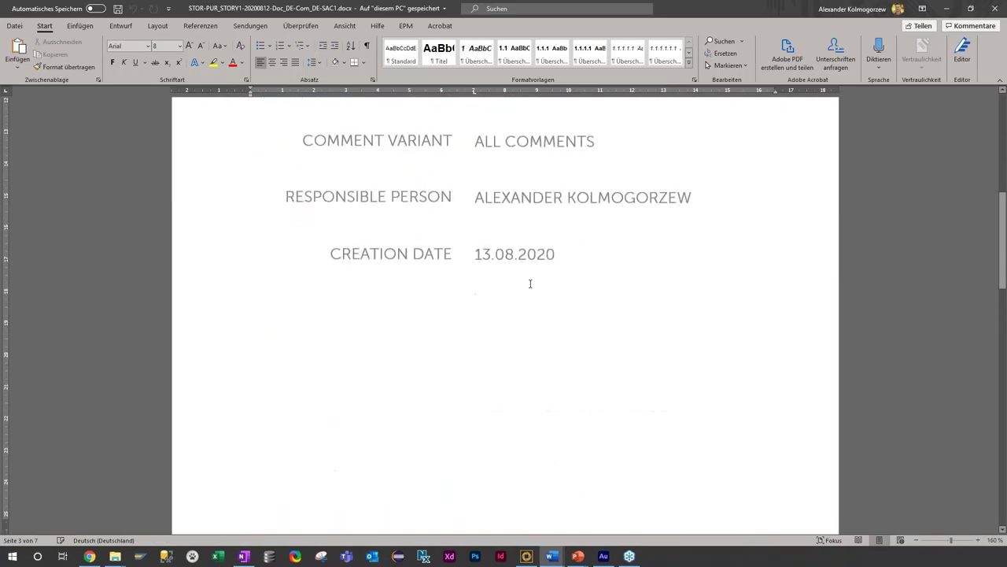
pyautogui.scroll(-8, 426, 352)
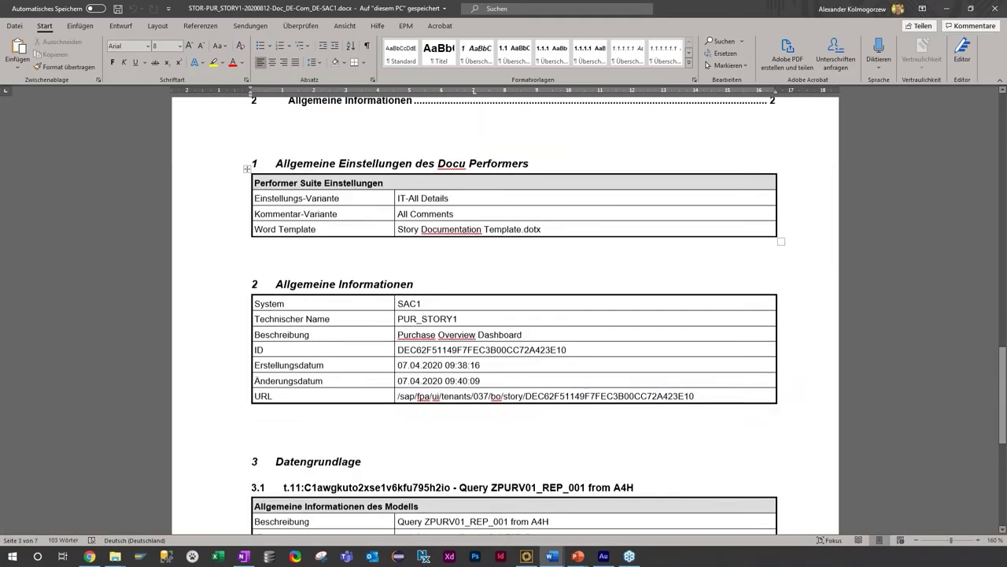
pyautogui.scroll(-4, 428, 351)
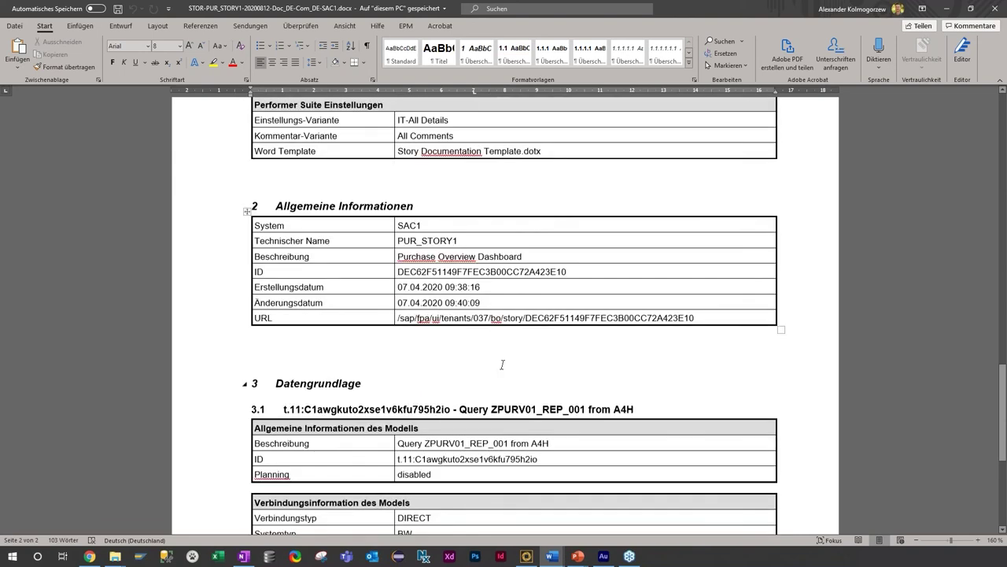
# - Copy the query name ZPURV01_REP_001 from the model's Beschreibung in the Datengrundlage section
pyautogui.doubleClick(318, 291)
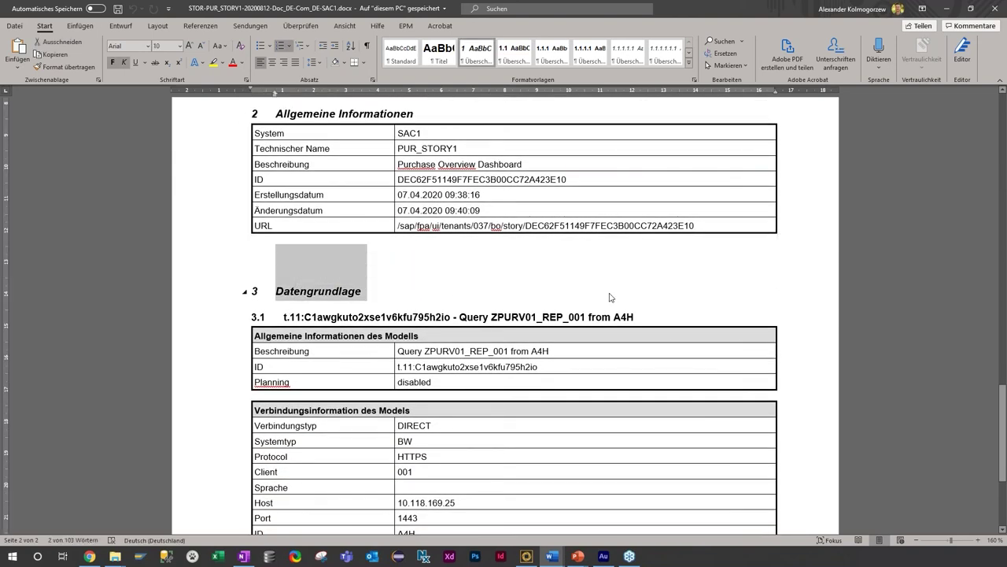
pyautogui.click(347, 291)
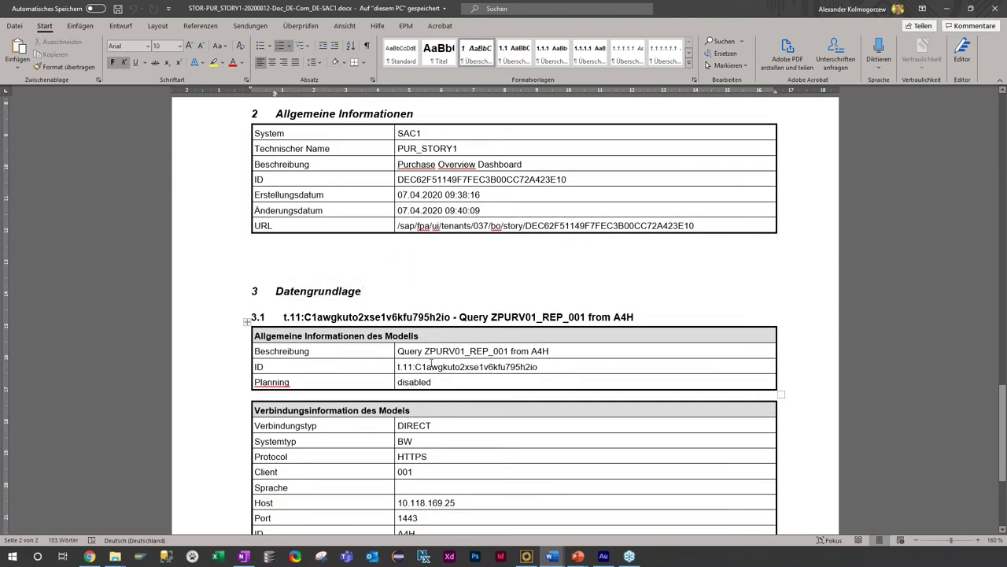
pyautogui.moveTo(425, 351); pyautogui.dragTo(510, 351)
pyautogui.hotkey('ctrl', 'c')
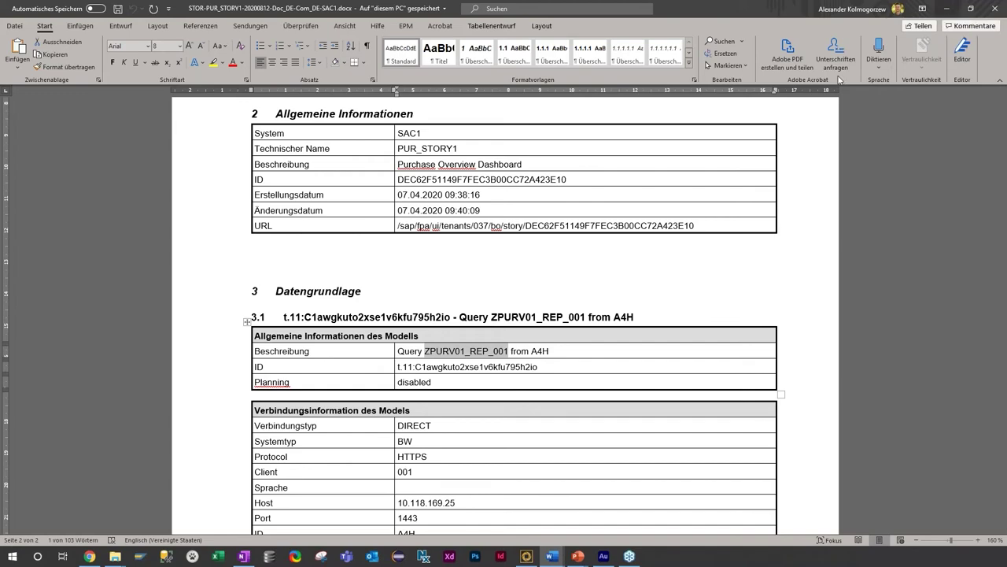
# - Switch to Performer Suite, open the A4H system, and filter its queries by technical name ZPURV01_REP_001
pyautogui.hotkey('alt', 'Tab')
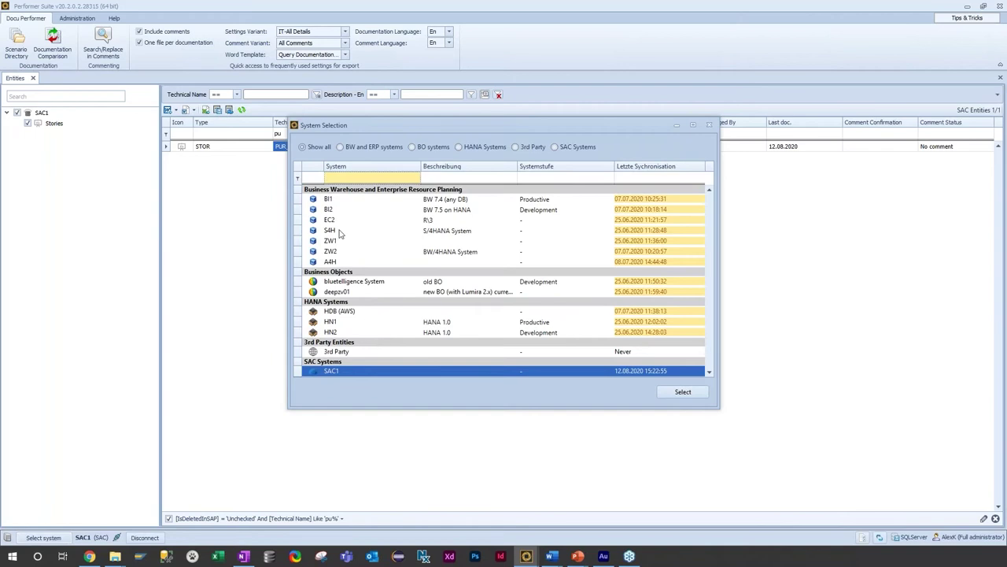
pyautogui.doubleClick(340, 263)
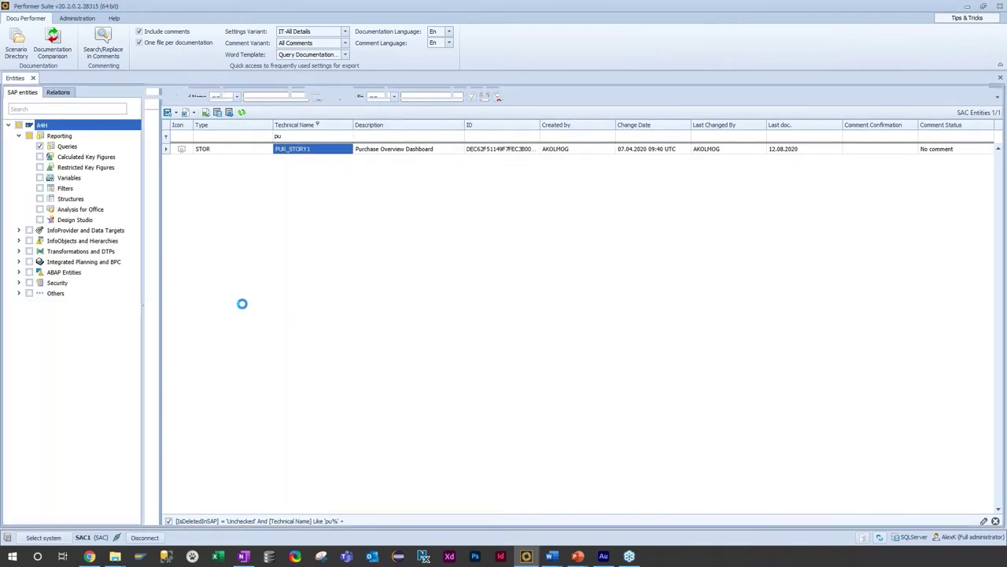
pyautogui.click(41, 147)
pyautogui.click(305, 148)
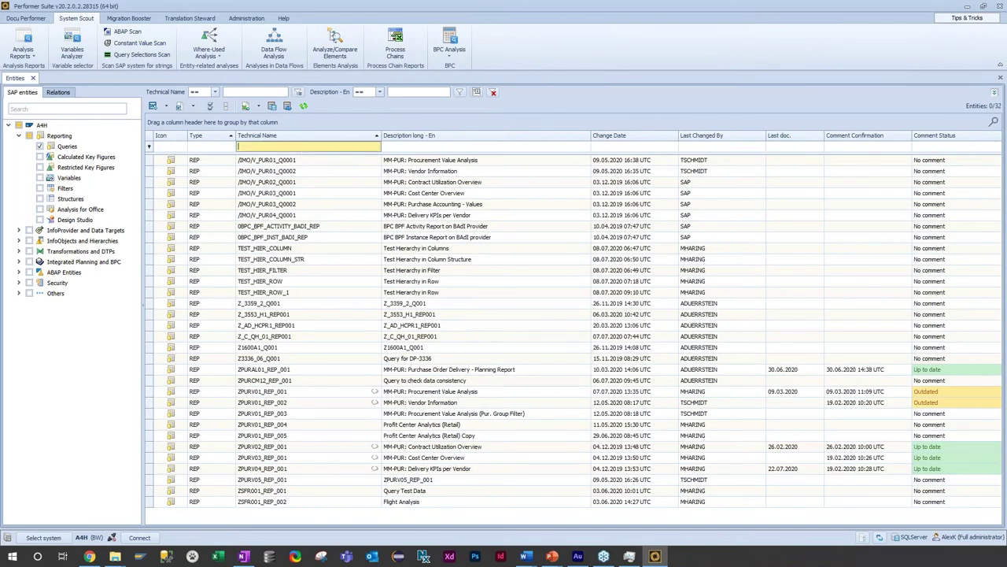
pyautogui.hotkey('ctrl', 'v')
pyautogui.press('Return')
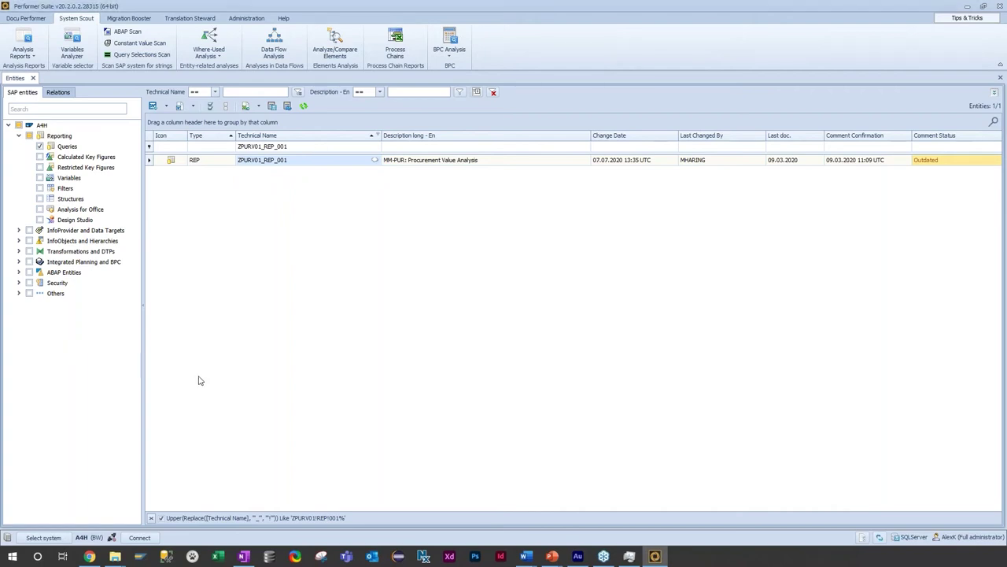
# - Start the System Scout Analyze/Compare for query ZPURV01_REP_001, logging in to A4H with the account password
pyautogui.rightClick(322, 162)
pyautogui.moveTo(386, 274)
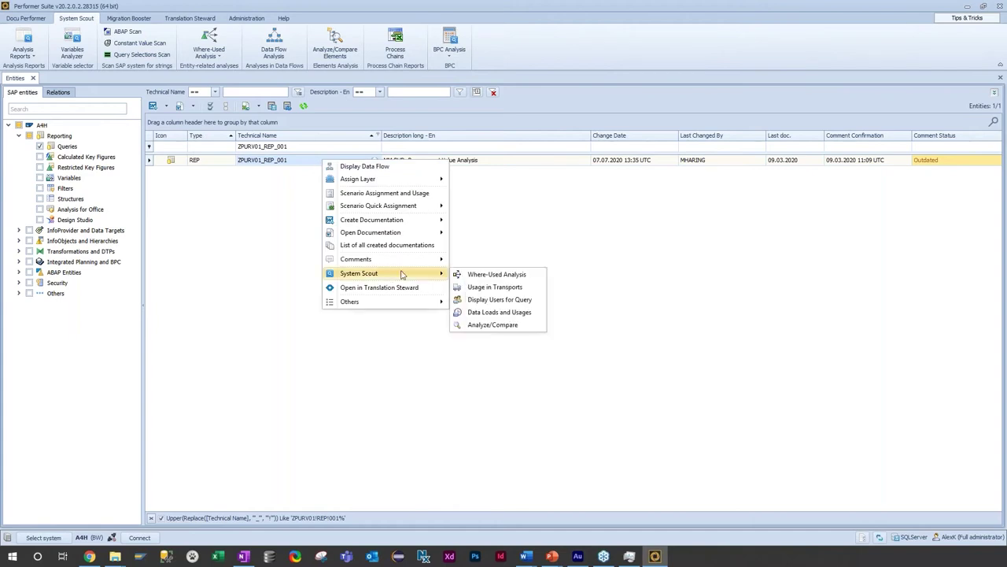
pyautogui.click(485, 328)
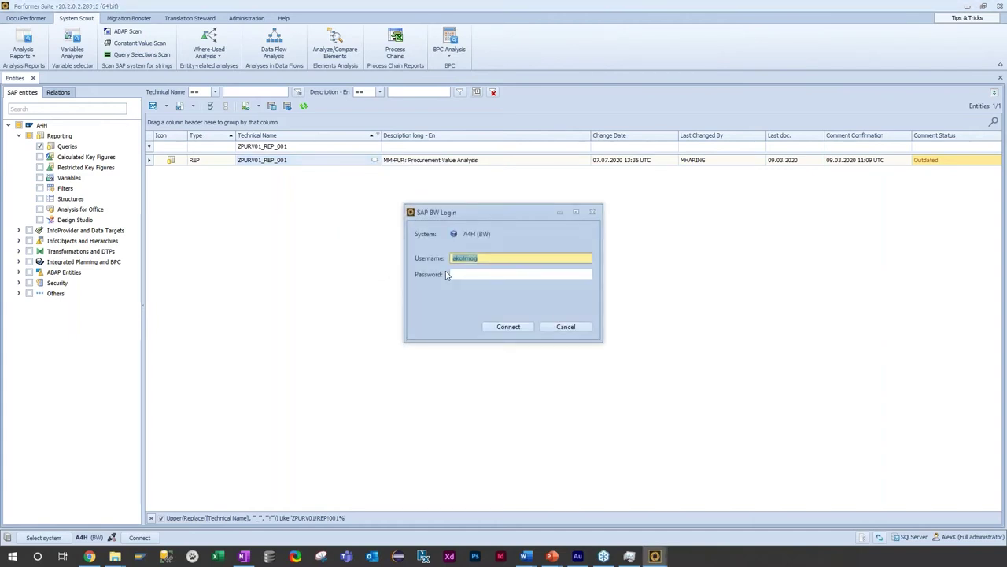
pyautogui.click(447, 274)
pyautogui.write('*********')
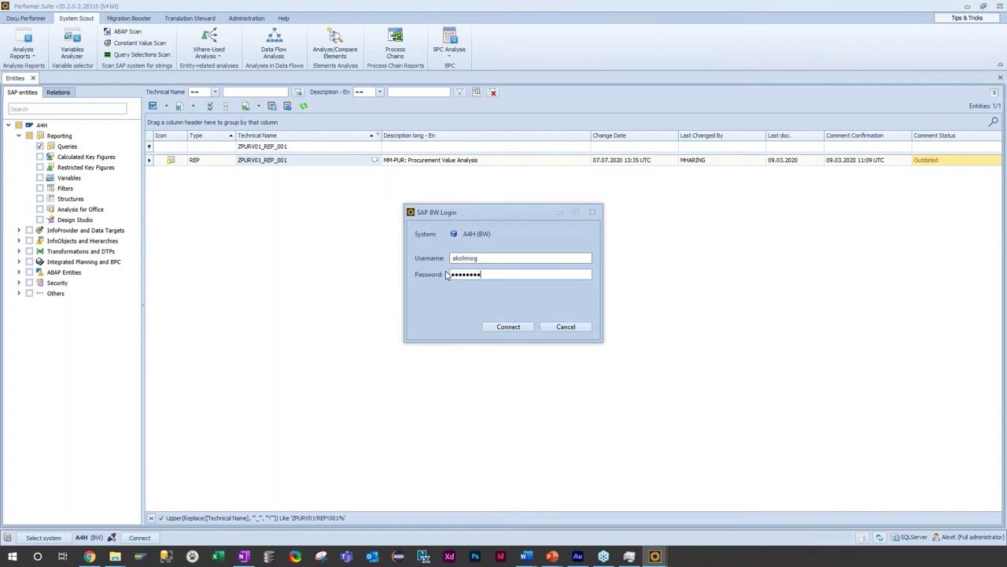
pyautogui.press('Return')
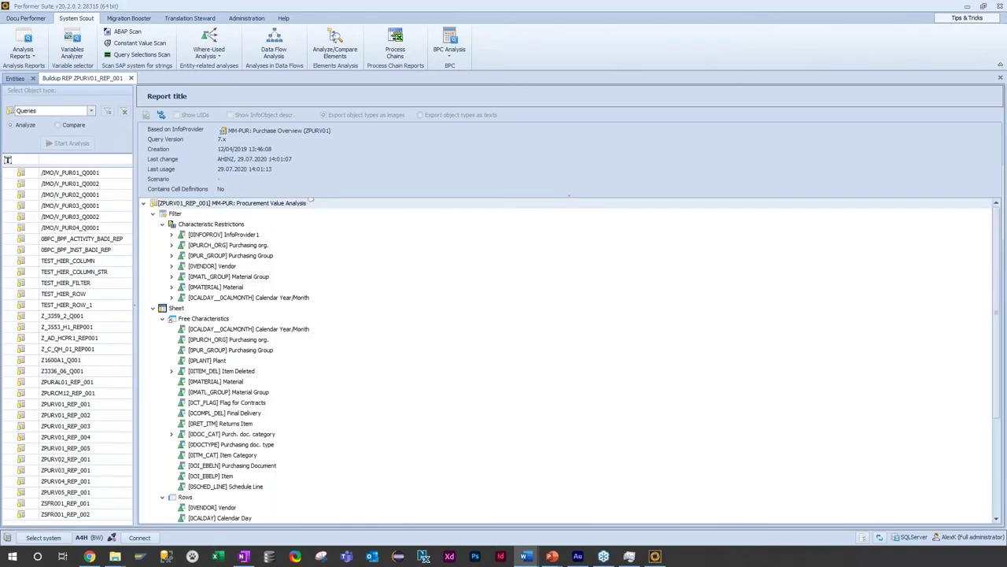
# - Look through the query's structure and search it for the key figure 0VOLUME_AP
pyautogui.scroll(-4, 242, 288)
pyautogui.scroll(4, 251, 299)
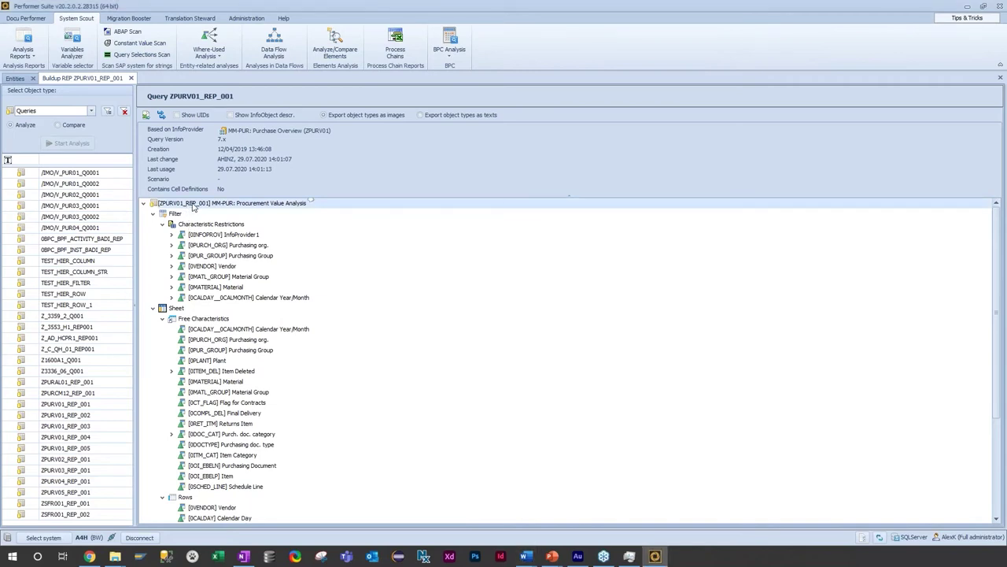
pyautogui.click(184, 206)
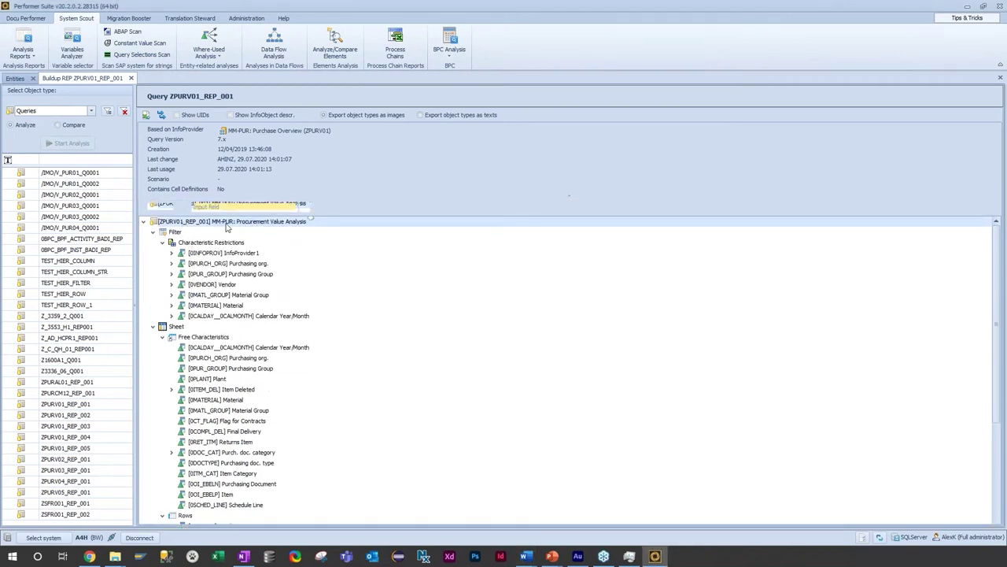
pyautogui.hotkey('ctrl', 'f')
pyautogui.write('0VOLUME_AP')
pyautogui.press('Return')
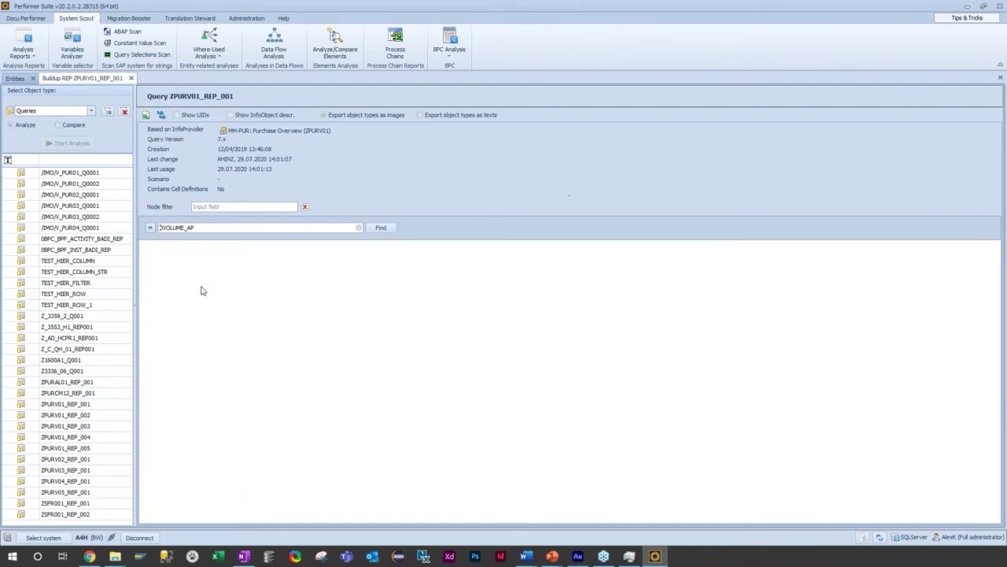
# - Recheck the requested key figure in the Jira change request, try the query structure search with "info", and clear the search
pyautogui.click(89, 556)
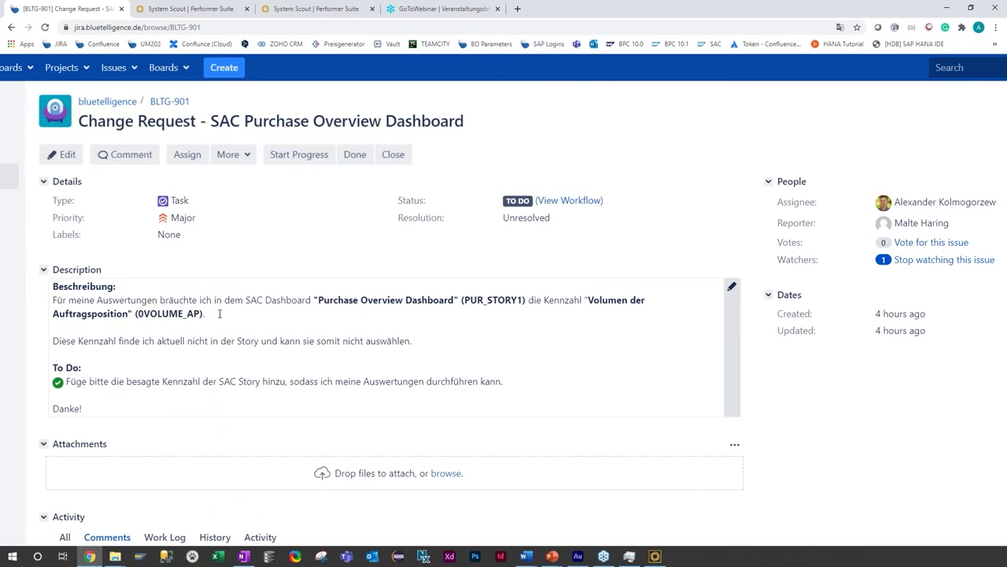
pyautogui.click(946, 8)
pyautogui.moveTo(211, 228); pyautogui.dragTo(110, 239)
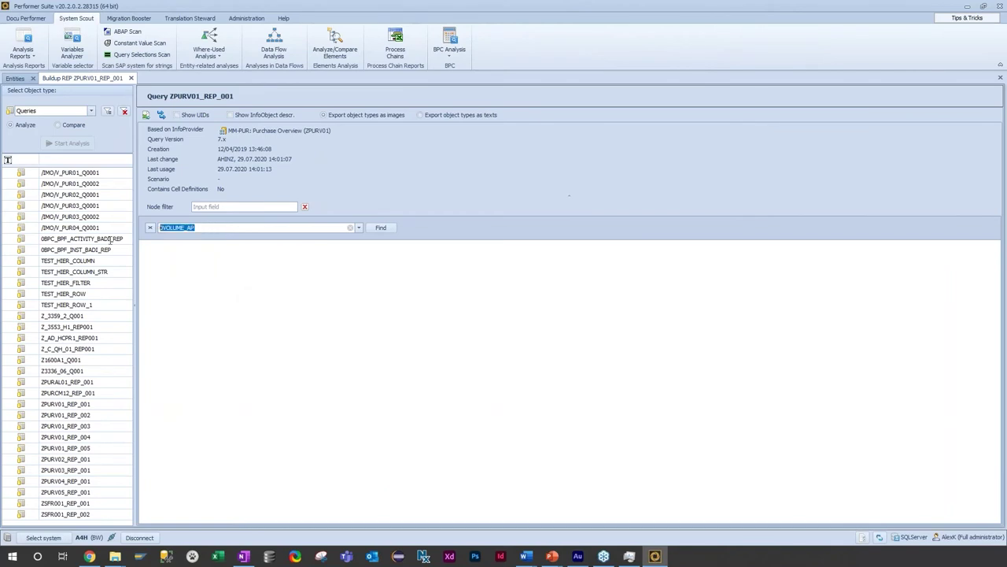
pyautogui.press('BackSpace')
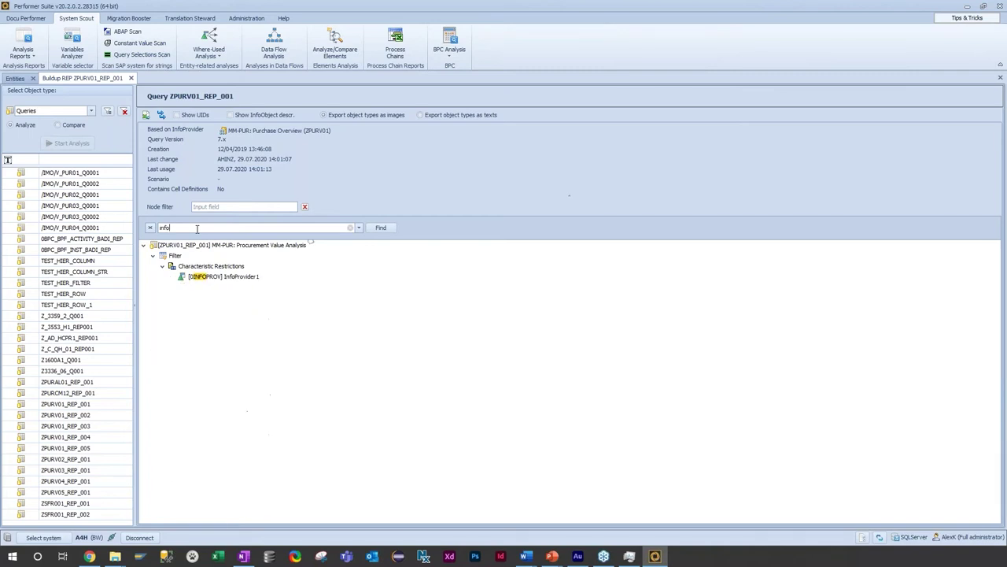
pyautogui.press('BackSpace')
pyautogui.press('BackSpace')
pyautogui.press('BackSpace')
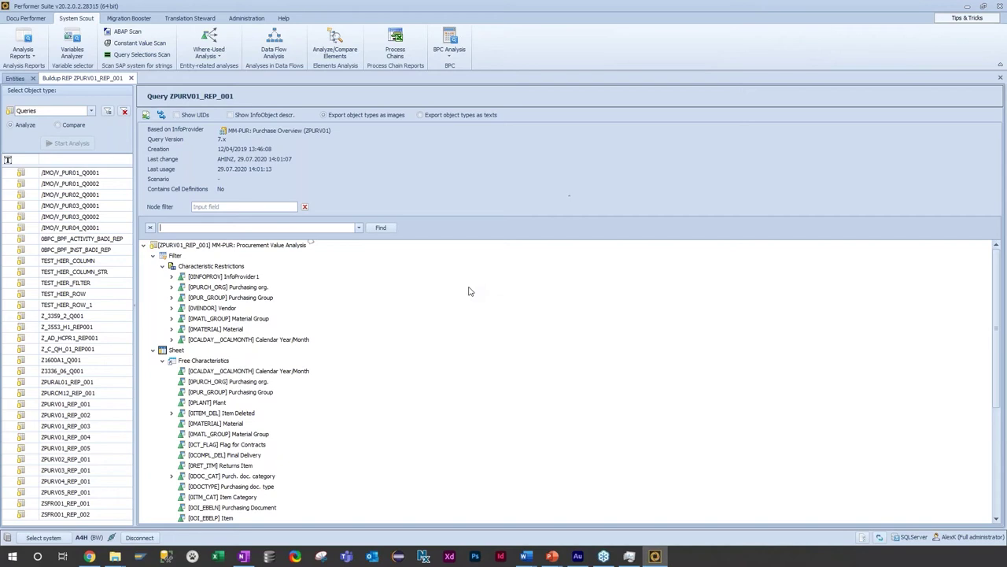
# - Display the data flow of query ZPURV01_REP_001 from the entities list using the default options
pyautogui.click(17, 80)
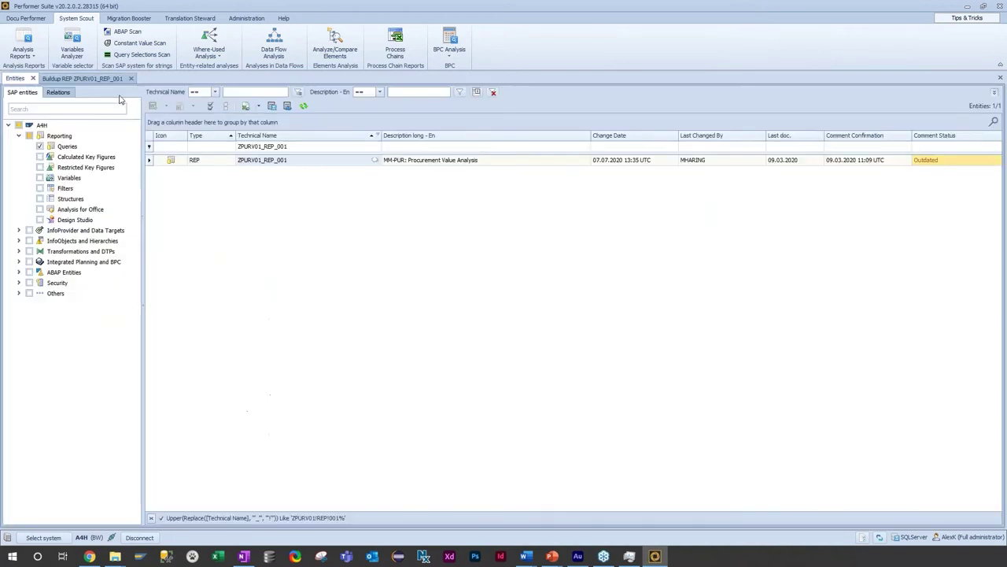
pyautogui.rightClick(299, 168)
pyautogui.click(332, 173)
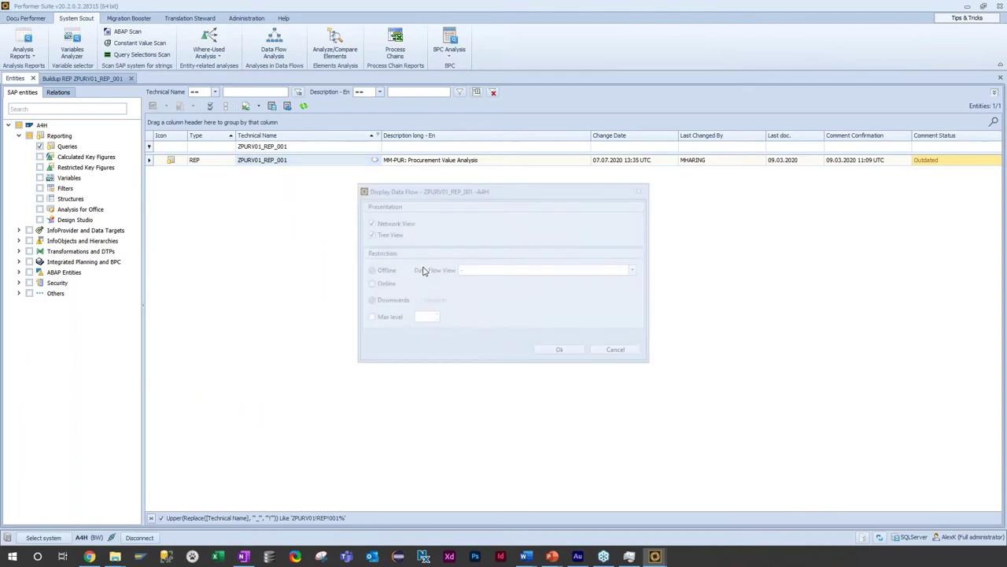
pyautogui.click(557, 351)
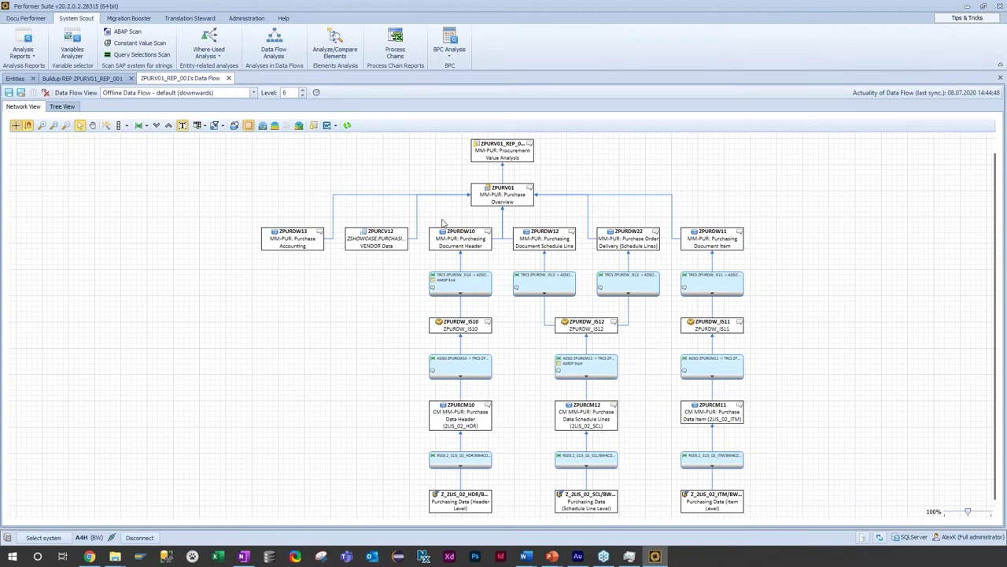
# - Run the System Scout Analyze/Compare for the ZPURV01 Purchase Overview provider in the data flow
pyautogui.click(511, 197)
pyautogui.rightClick(513, 197)
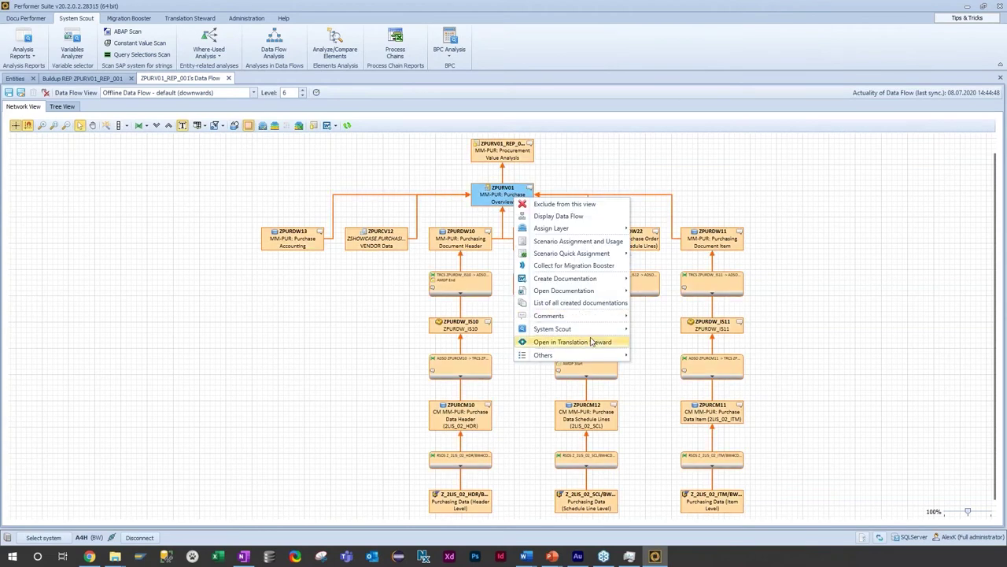
pyautogui.moveTo(586, 329)
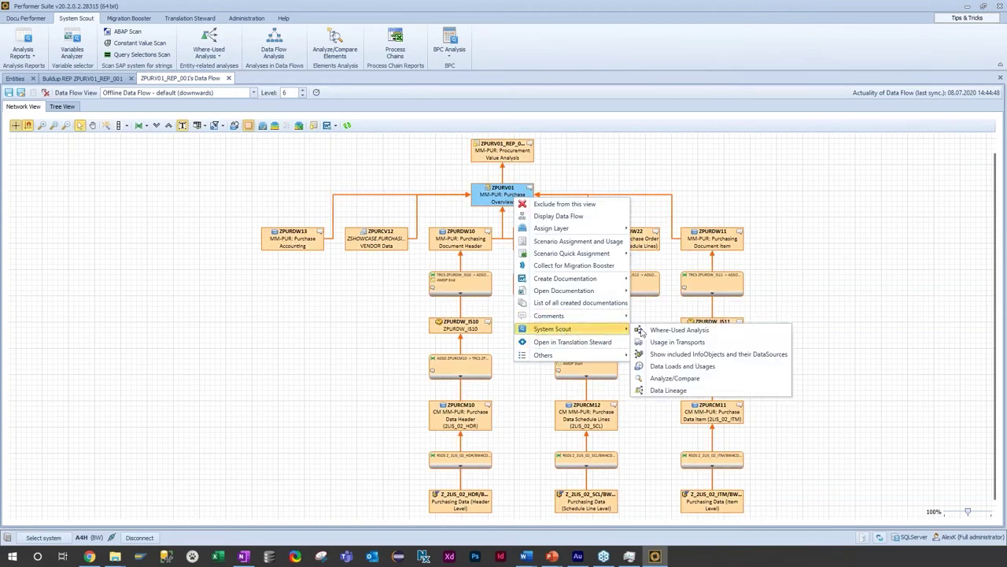
pyautogui.click(663, 381)
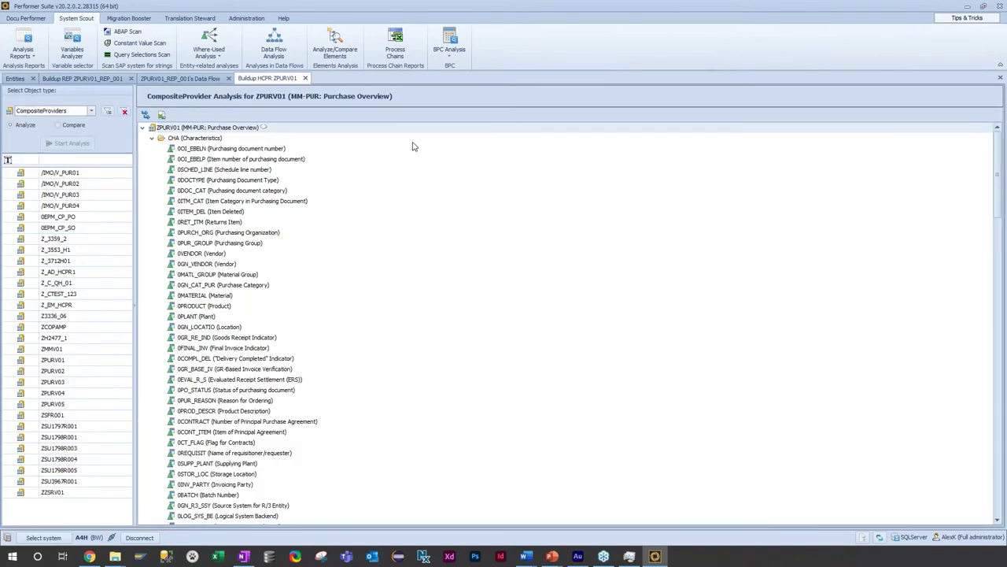
# - Search the CompositeProvider structure for the key figure 0VOLUME_AP, then shorten the search to 0VOLUME_A
pyautogui.hotkey('ctrl', 'f')
pyautogui.write('(0VOLUME_AP')
pyautogui.click(165, 134)
pyautogui.press('BackSpace')
pyautogui.press('BackSpace')
pyautogui.write('0')
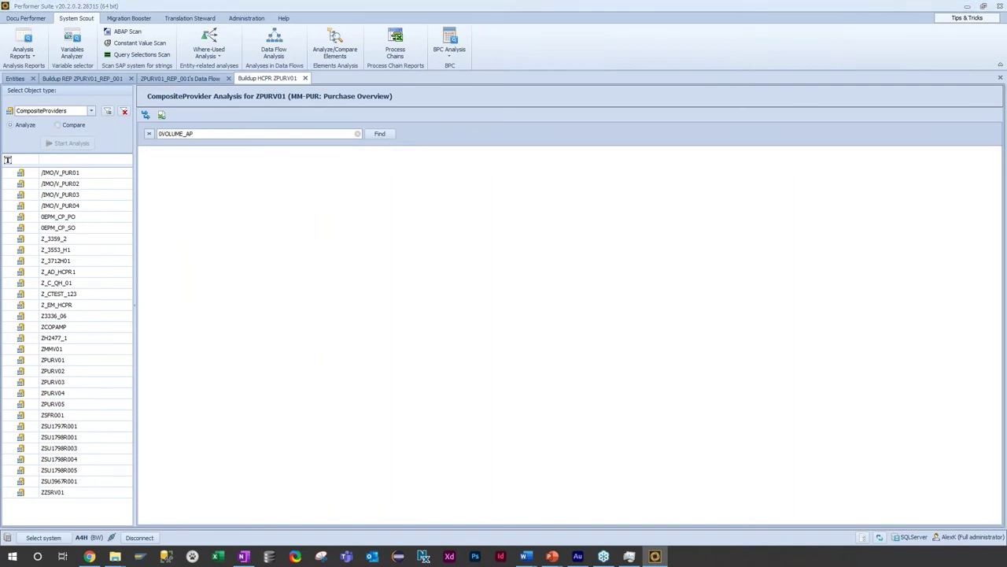
pyautogui.click(385, 134)
pyautogui.hotkey('ctrl', 'c')
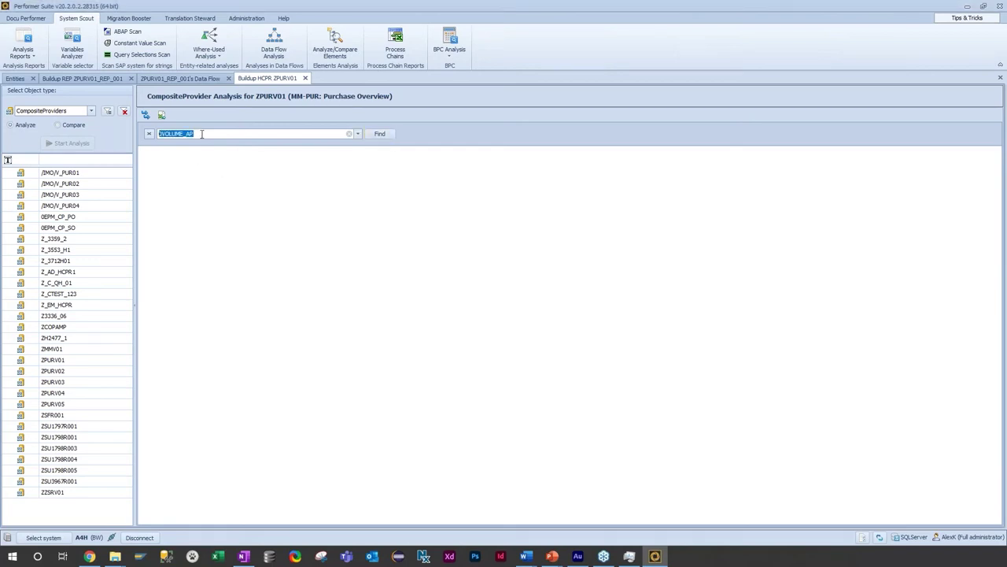
pyautogui.click(241, 135)
pyautogui.press('BackSpace')
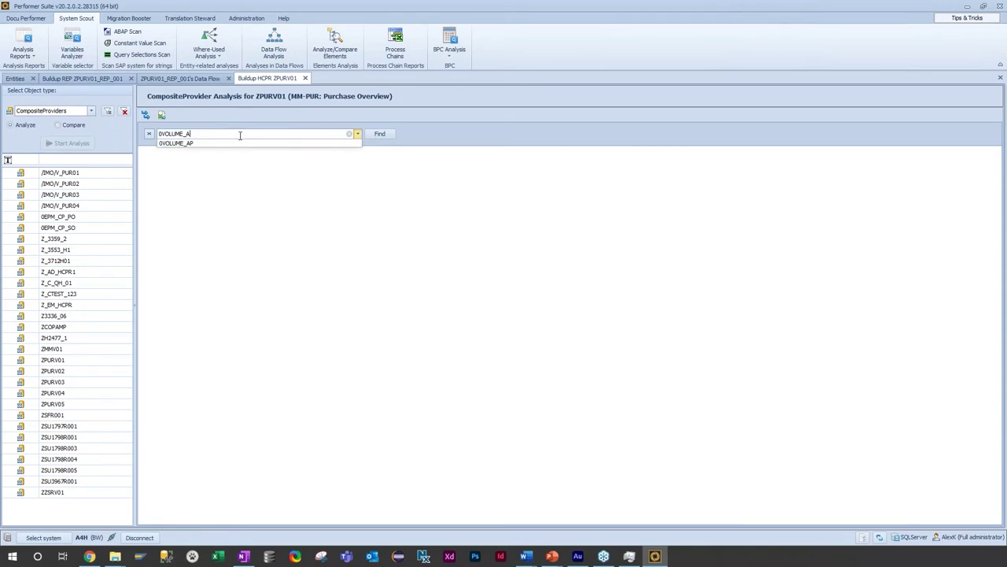
# - Close the CompositeProvider analysis and return to the data flow of ZPURV01_REP_001
pyautogui.click(305, 80)
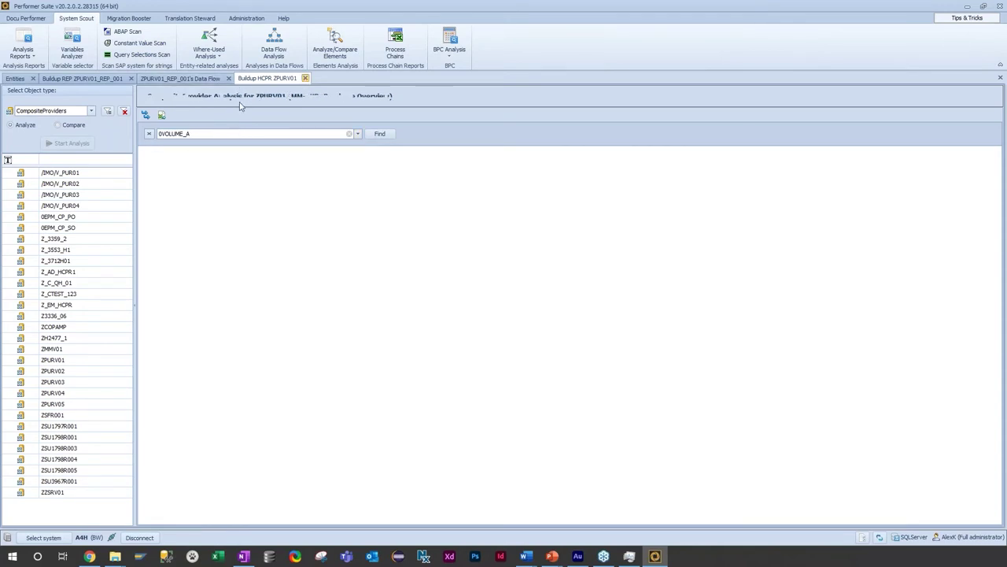
pyautogui.click(306, 79)
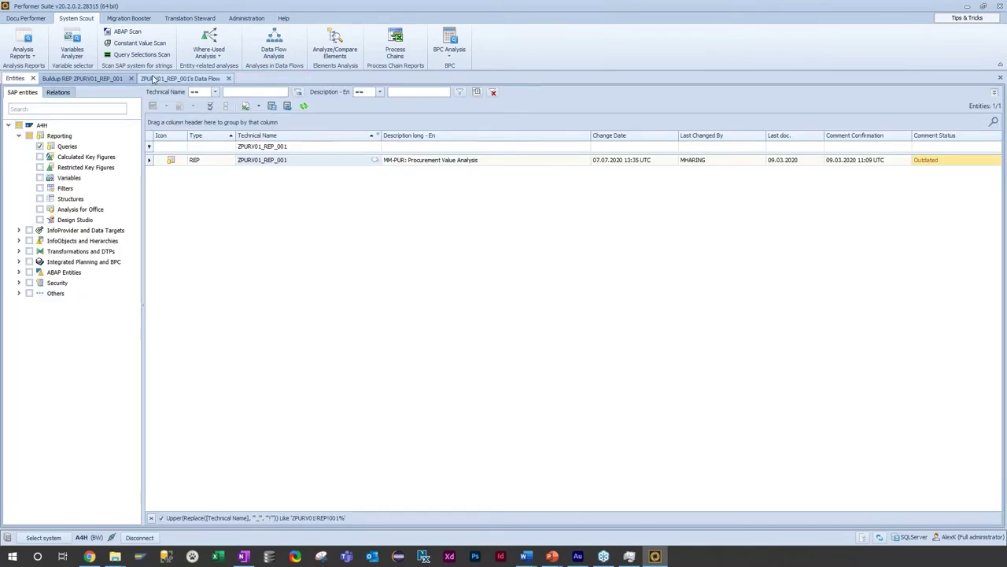
pyautogui.click(84, 78)
pyautogui.click(174, 79)
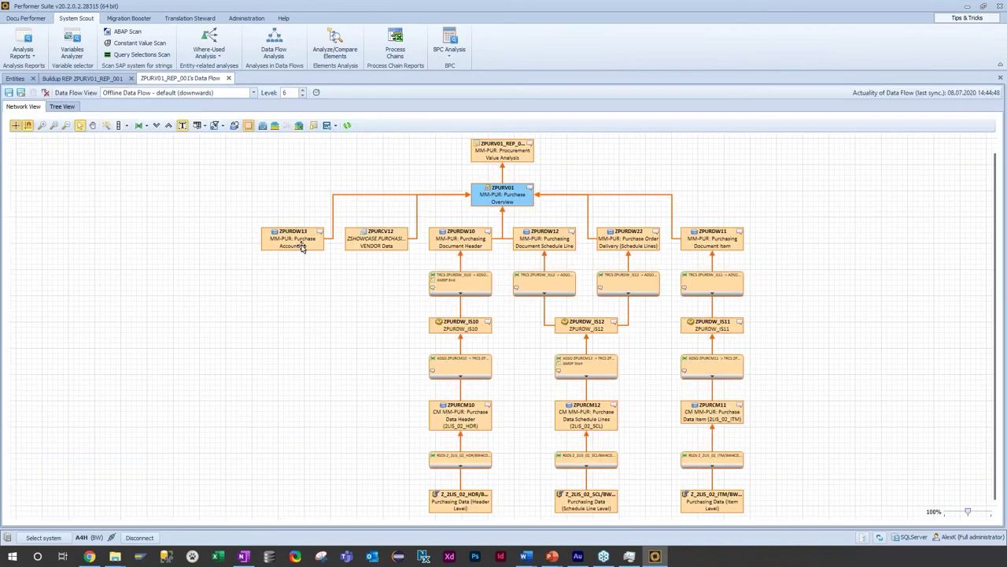
# - Analyze the Advanced DSOs ZPURDW13, ZPURDW10, ZPURDW12, ZPURDW22 and ZPURDW11 together, without showing additional DTPs
pyautogui.click(301, 246)
pyautogui.keyDown('ctrl'); pyautogui.click(482, 242); pyautogui.keyUp('ctrl')
pyautogui.keyDown('ctrl'); pyautogui.click(569, 245); pyautogui.keyUp('ctrl')
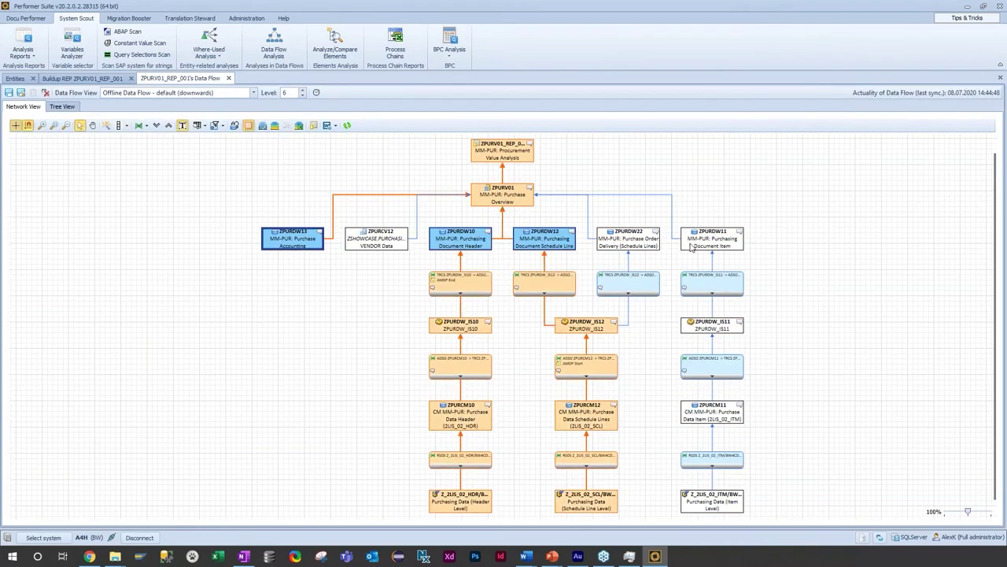
pyautogui.keyDown('ctrl'); pyautogui.click(617, 247); pyautogui.keyUp('ctrl')
pyautogui.keyDown('ctrl'); pyautogui.click(694, 248); pyautogui.keyUp('ctrl')
pyautogui.rightClick(714, 244)
pyautogui.moveTo(755, 348)
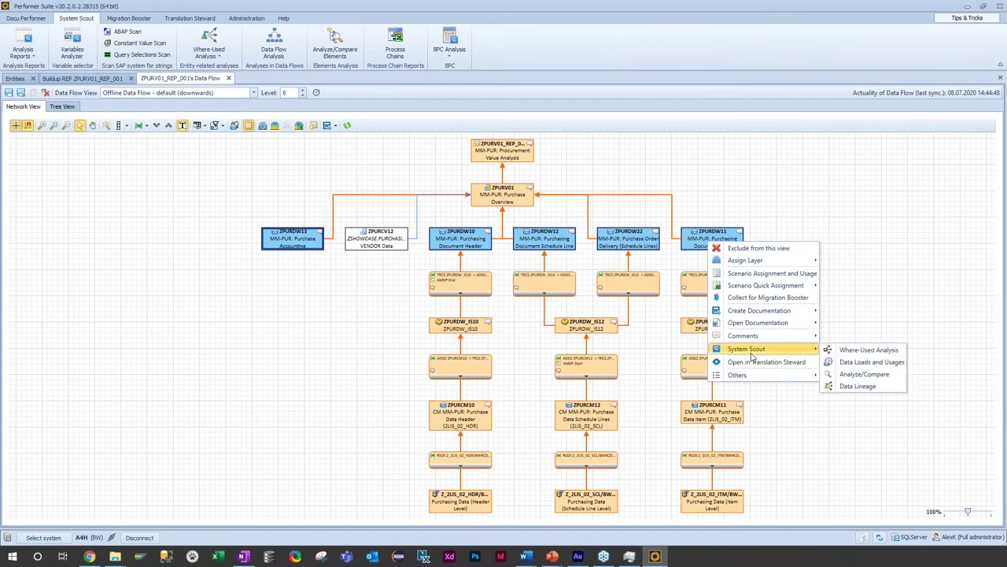
pyautogui.click(846, 376)
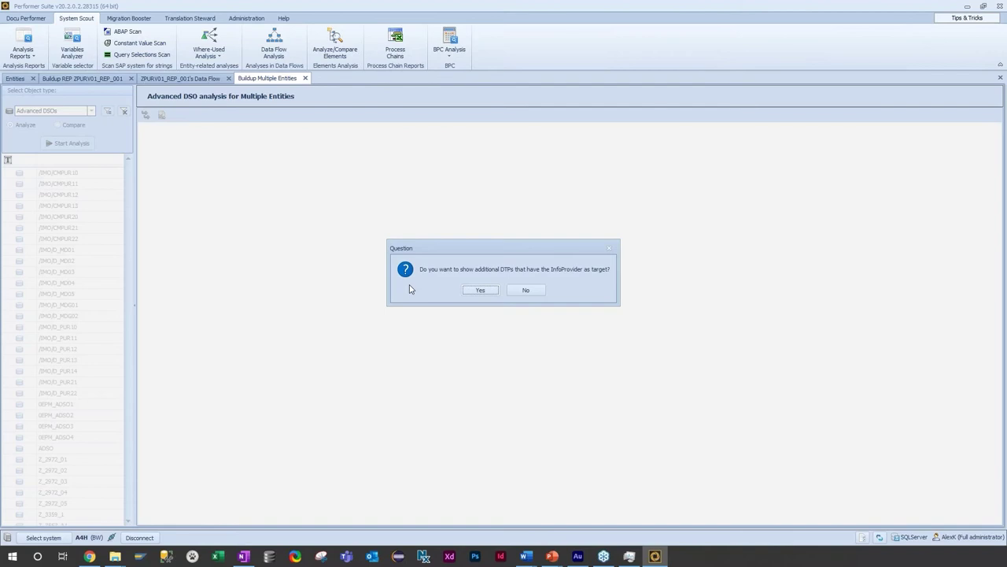
pyautogui.click(524, 289)
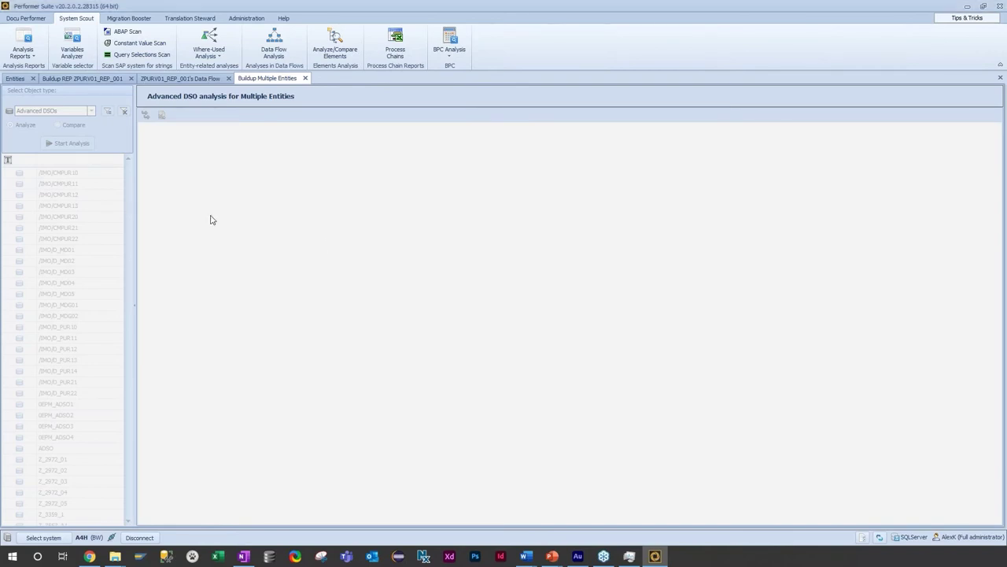
pyautogui.scroll(4, 268, 268)
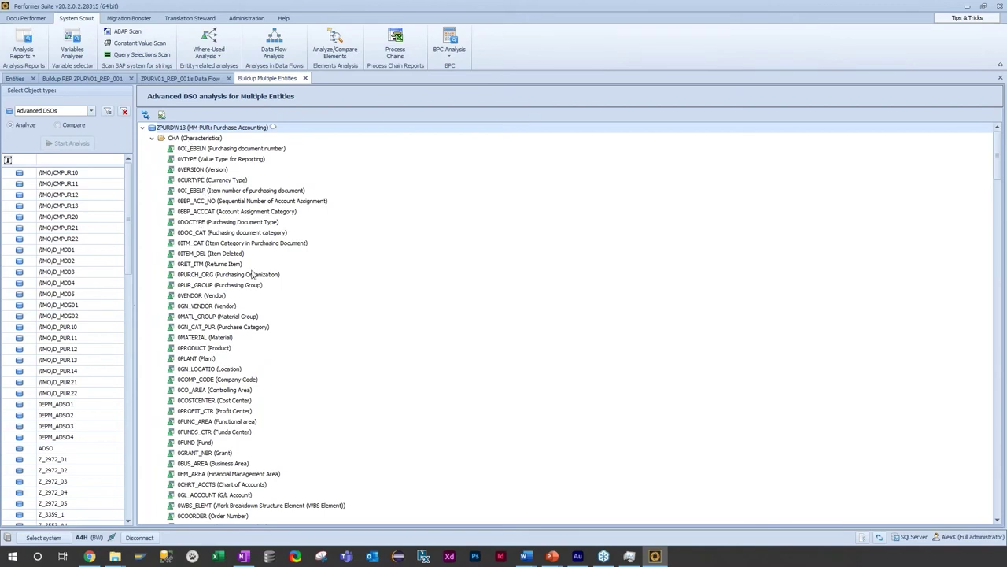
# - Look through the Advanced DSO structures of ZPURDW13 and ZPURDW10, collapsing and re-expanding both
pyautogui.scroll(-6, 257, 279)
pyautogui.scroll(6, 146, 144)
pyautogui.click(143, 127)
pyautogui.click(142, 139)
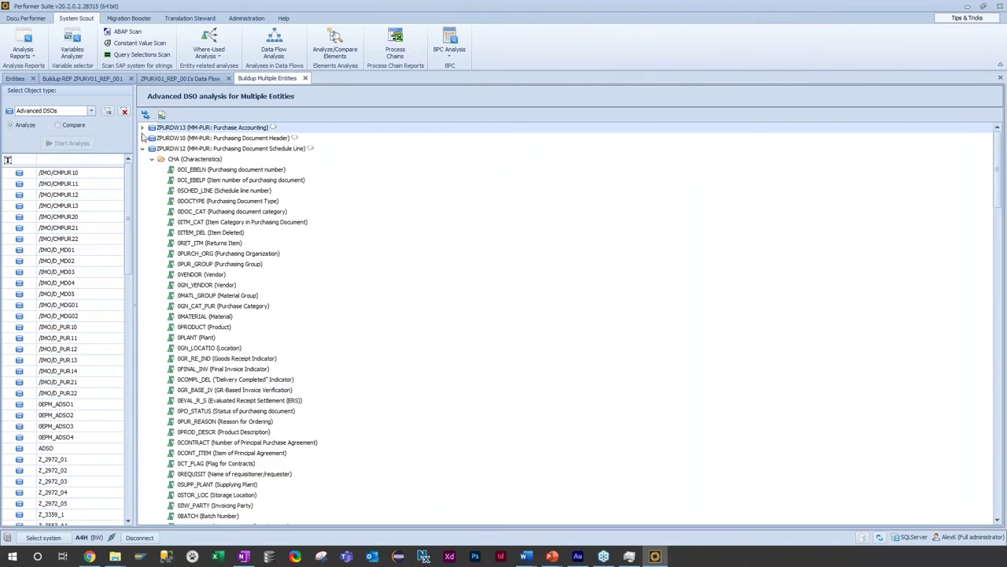
pyautogui.click(142, 138)
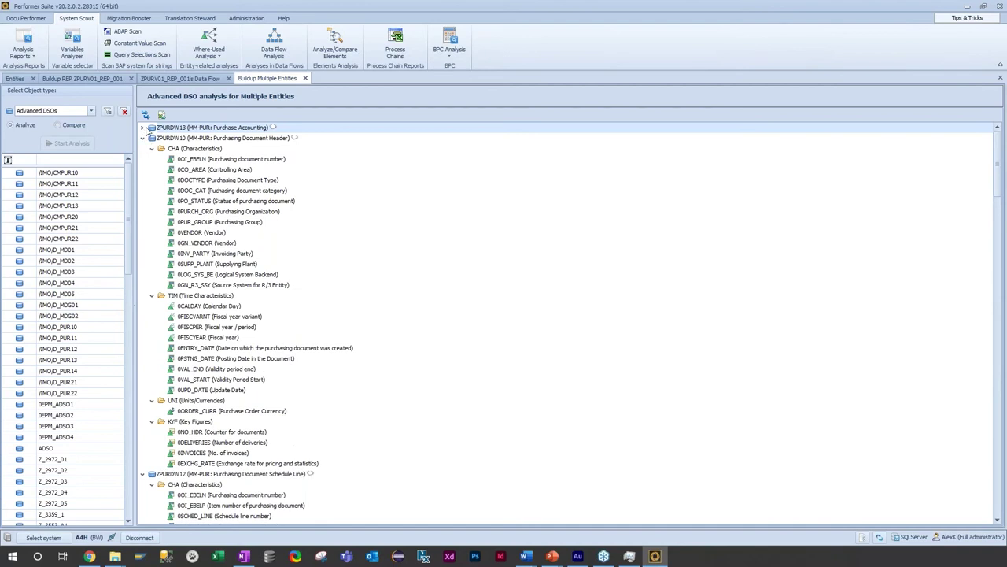
pyautogui.click(143, 128)
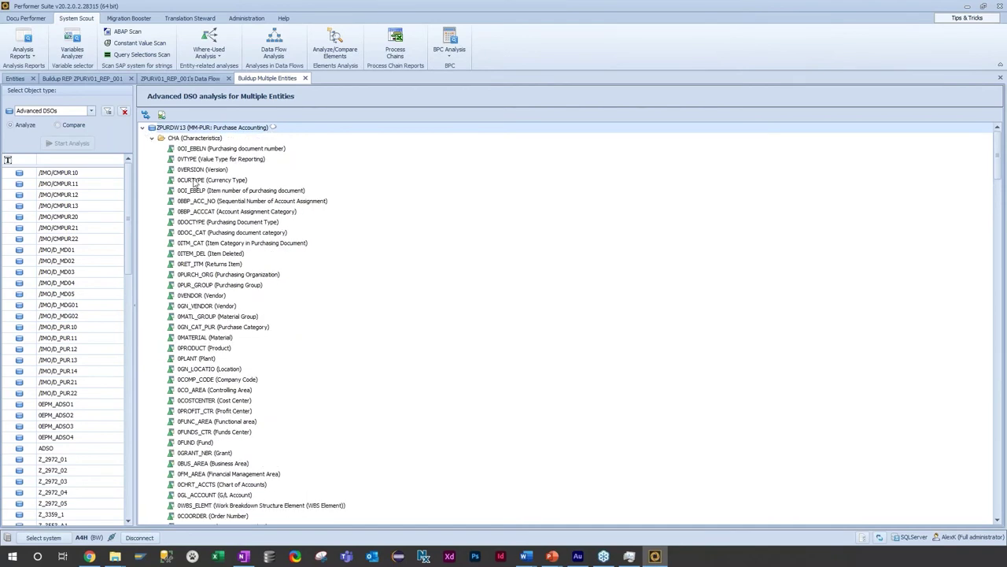
# - Search the Advanced DSO analysis for the key figure 0VOLUME_AP, then copy the search term and clear the search
pyautogui.hotkey('ctrl', 'f')
pyautogui.hotkey('ctrl', 'v')
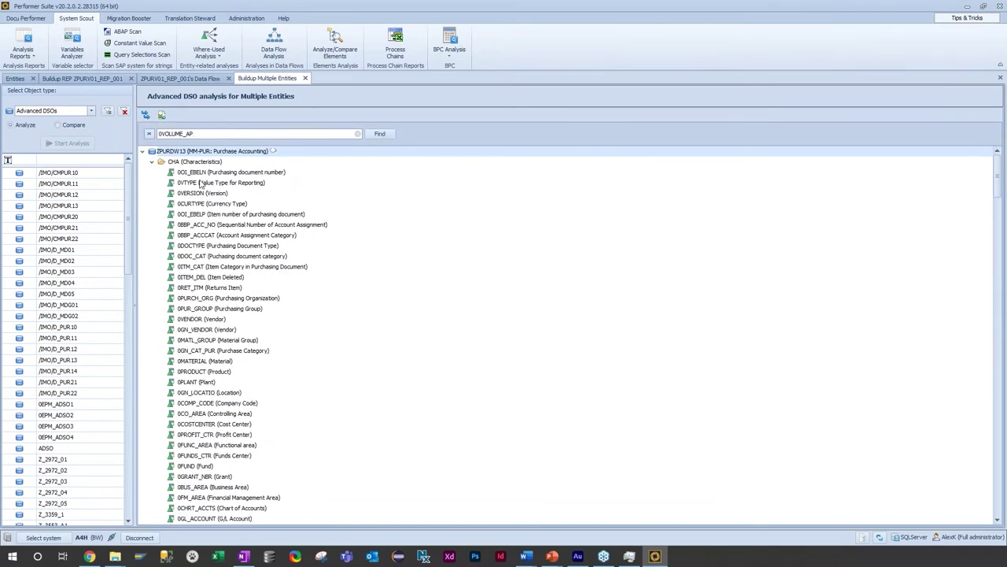
pyautogui.press('Return')
pyautogui.hotkey('ctrl', 'a')
pyautogui.hotkey('ctrl', 'c')
pyautogui.press('BackSpace')
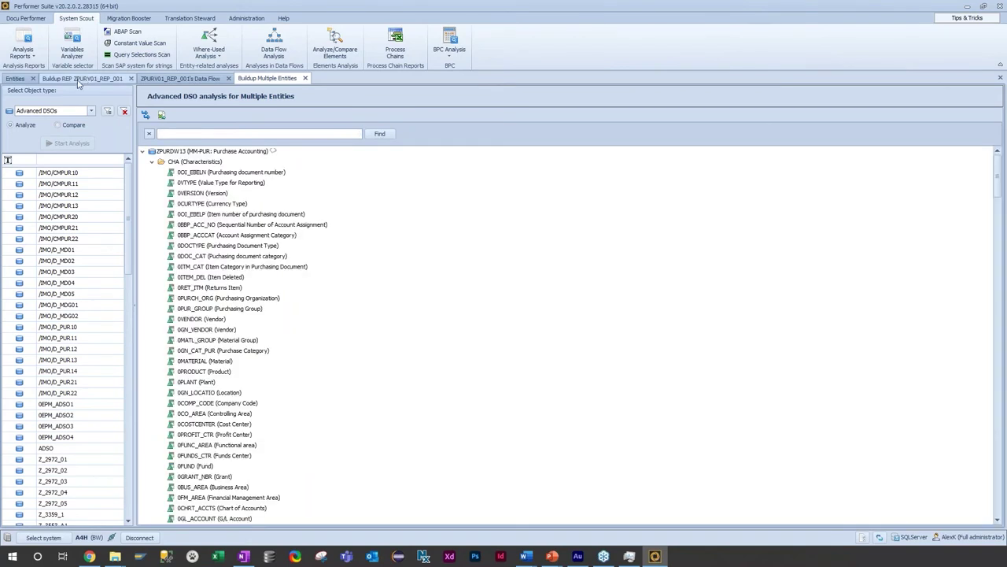
# - Return to the data flow of ZPURV01_REP_001 and start the System Scout Analyze/Compare for the VENDOR Data view ZPURCV12
pyautogui.click(85, 79)
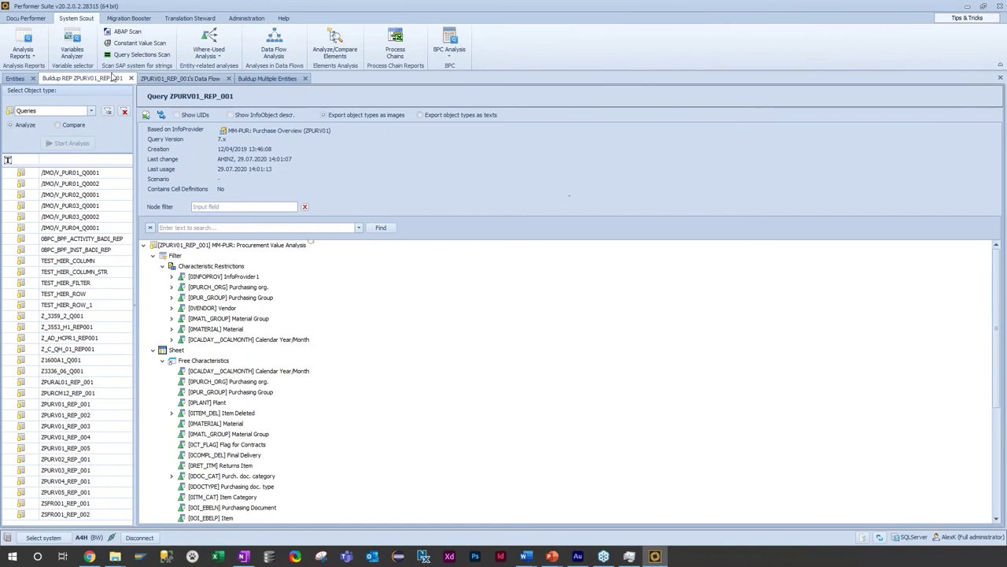
pyautogui.click(180, 79)
pyautogui.click(363, 241)
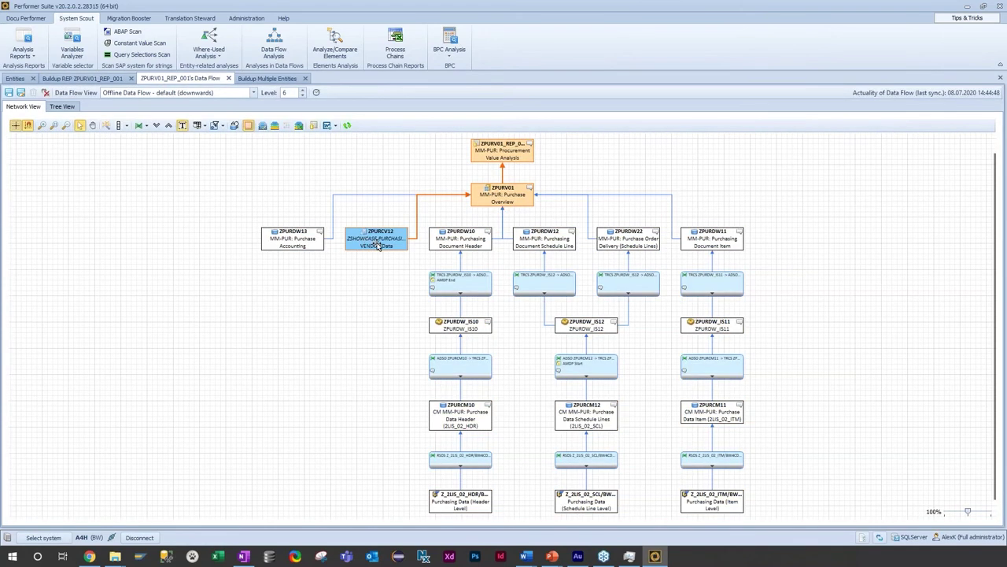
pyautogui.rightClick(376, 243)
pyautogui.moveTo(473, 361)
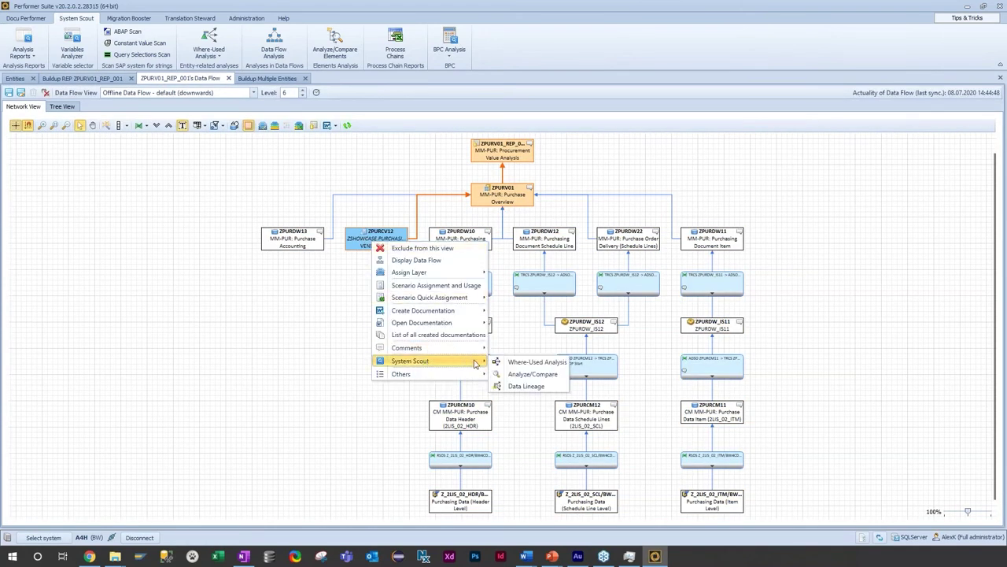
pyautogui.click(523, 386)
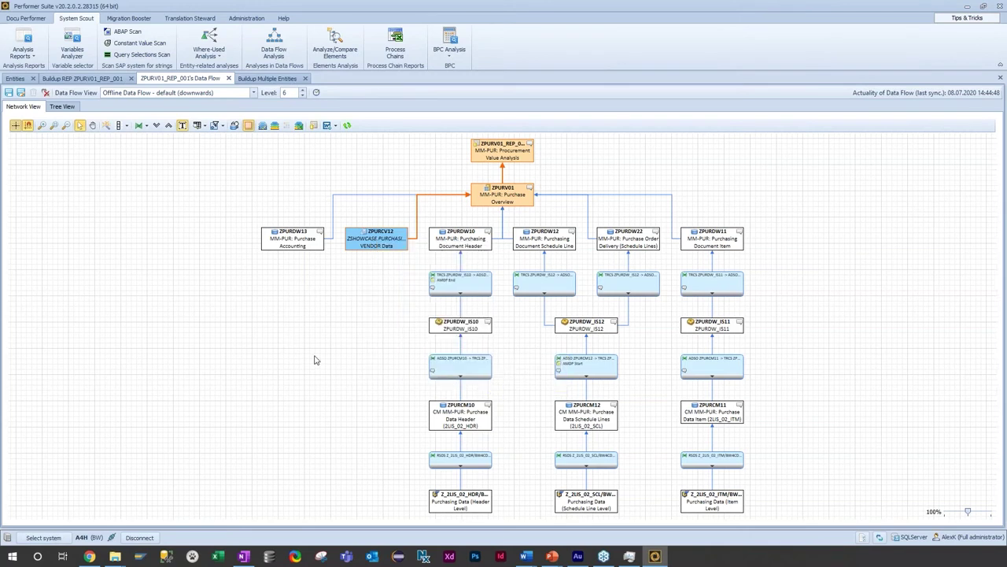
# - Log in to the SAP HANA system HDB (AWS) by entering the account password
pyautogui.press('Tab')
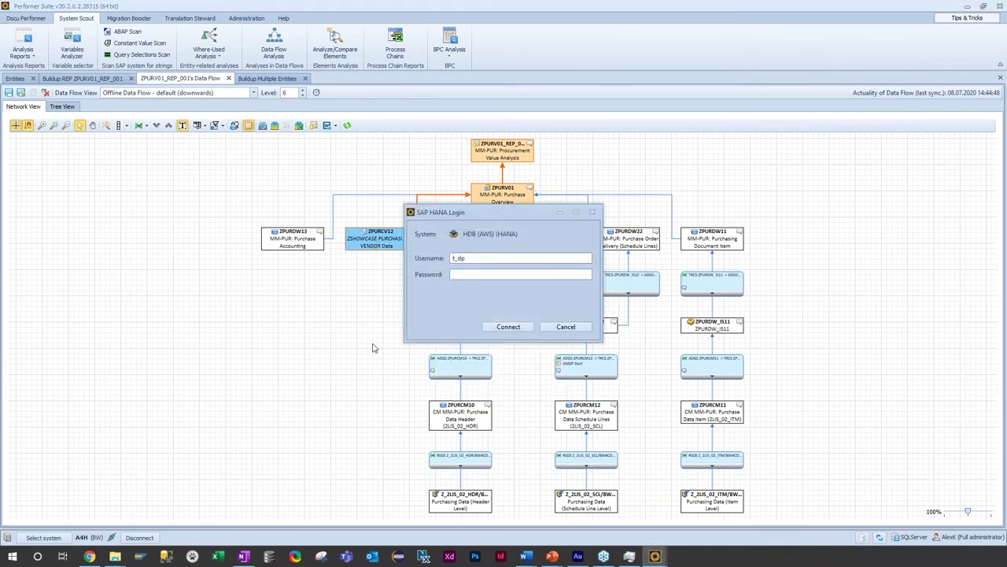
pyautogui.press('BackSpace')
pyautogui.press('BackSpace')
pyautogui.press('BackSpace')
pyautogui.press('BackSpace')
pyautogui.press('BackSpace')
pyautogui.press('BackSpace')
pyautogui.write('••••••••••')
pyautogui.press('Return')
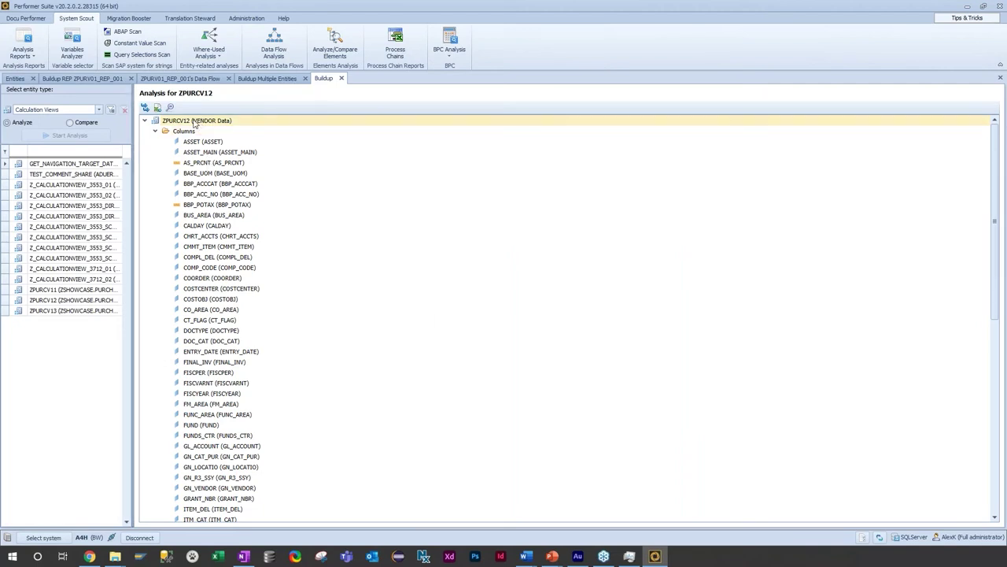
# - Filter the ZPURCV12 calculation view analysis for 0VOLUME_AP, then clear the node filter
pyautogui.hotkey('ctrl', 'f')
pyautogui.hotkey('ctrl', 'v')
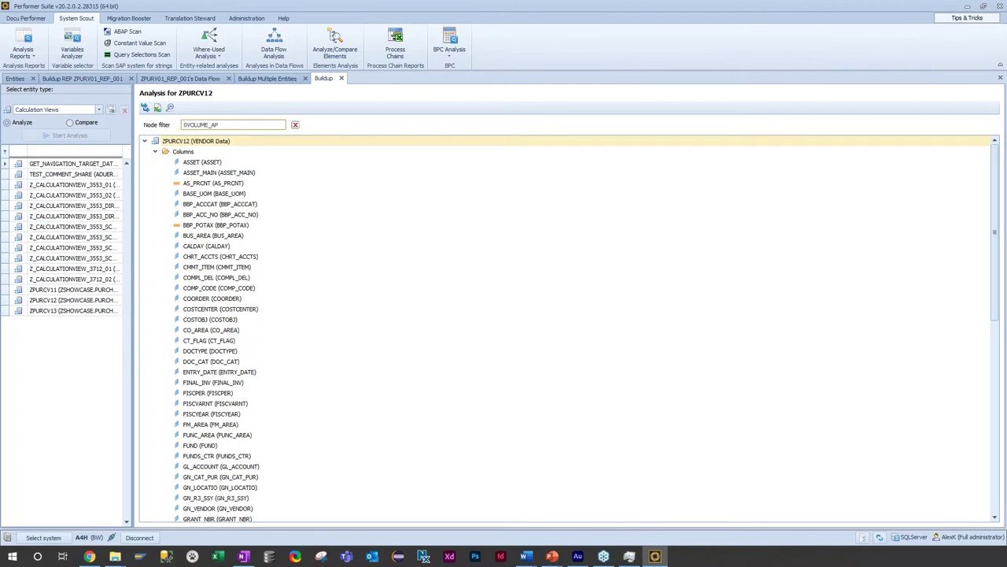
pyautogui.hotkey('ctrl', 'a')
pyautogui.press('BackSpace')
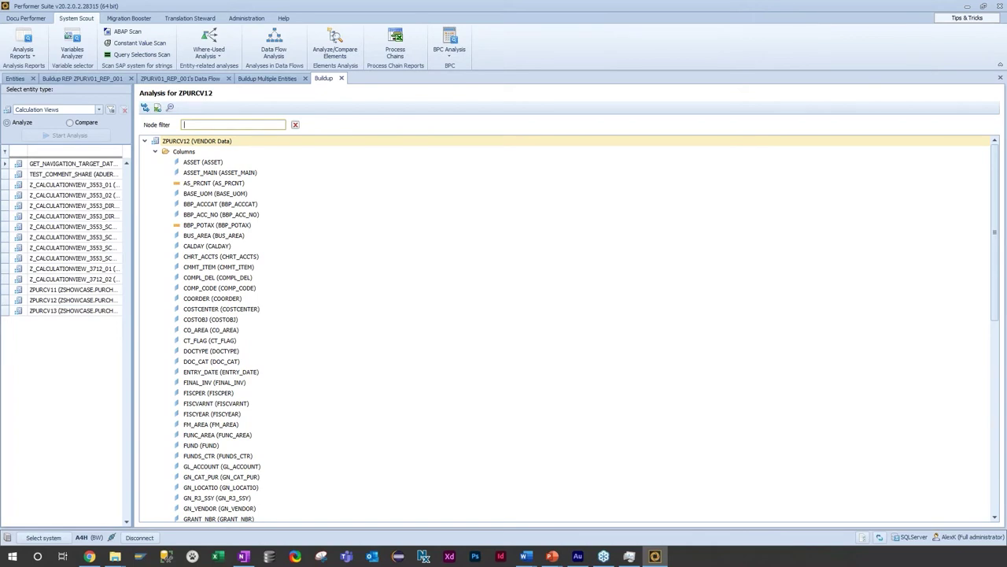
# - Run the System Scout Where-Used Analysis for ZPURCV12 from the data flow and check its usages in HANA and BW entities
pyautogui.click(180, 78)
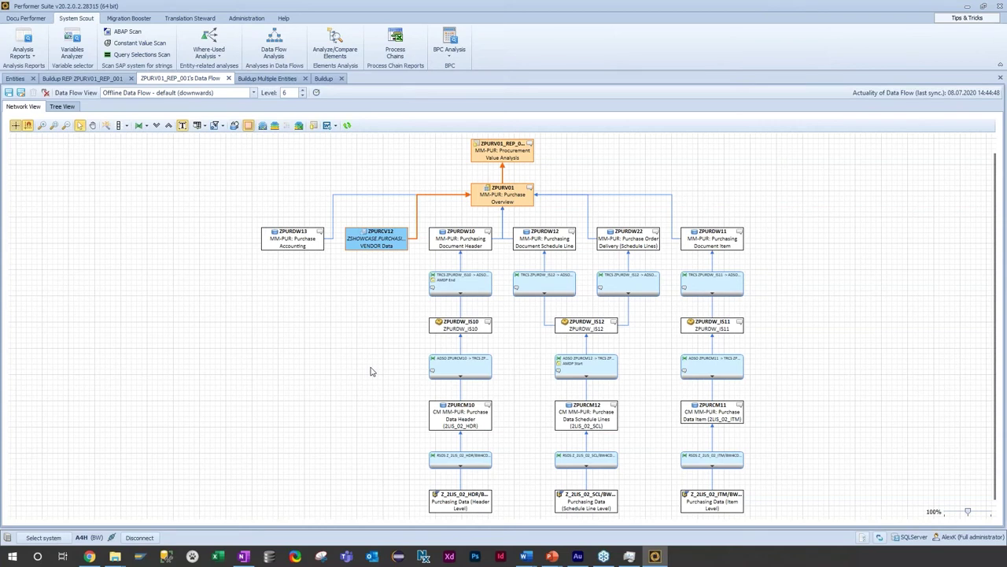
pyautogui.click(526, 555)
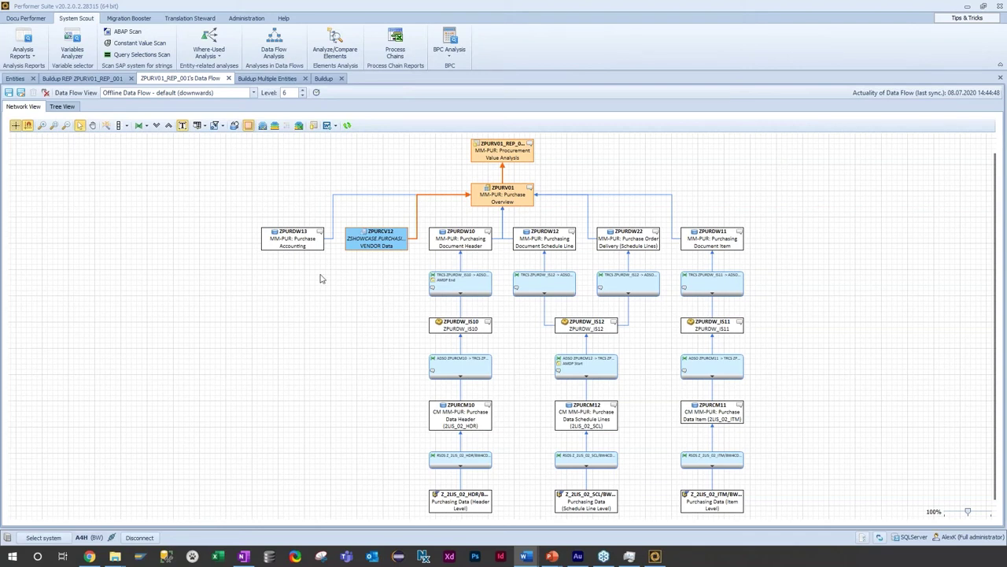
pyautogui.rightClick(367, 241)
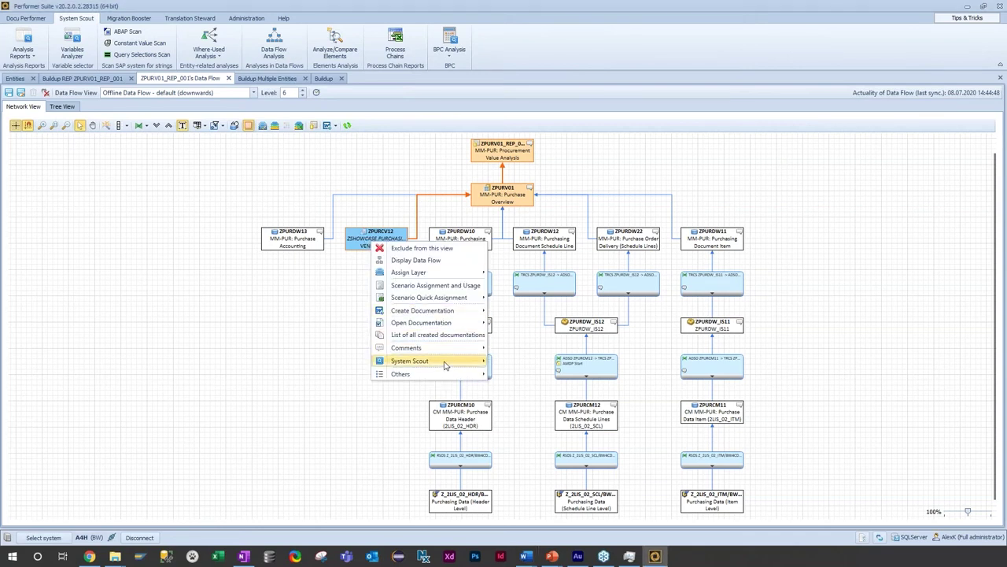
pyautogui.click(321, 319)
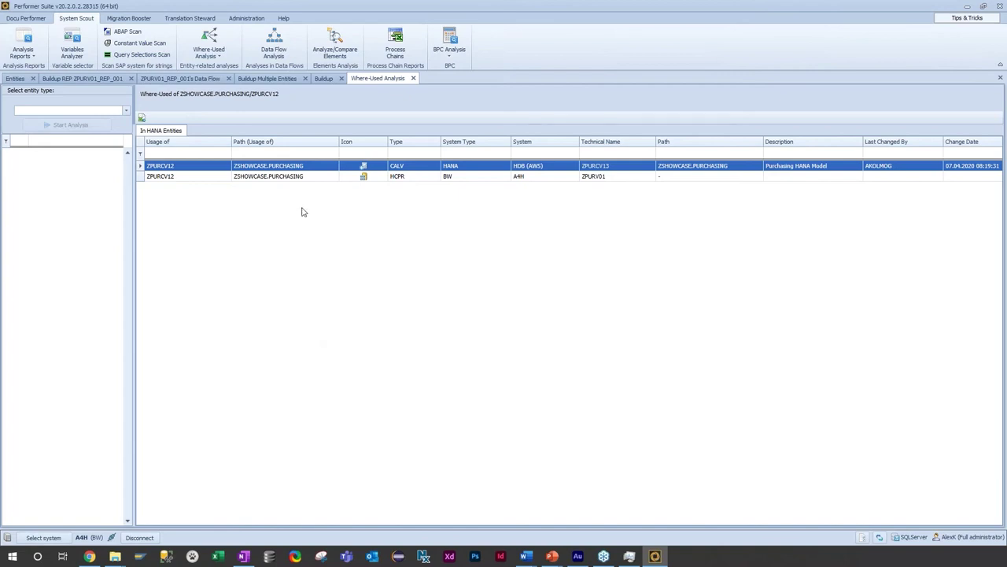
pyautogui.click(420, 165)
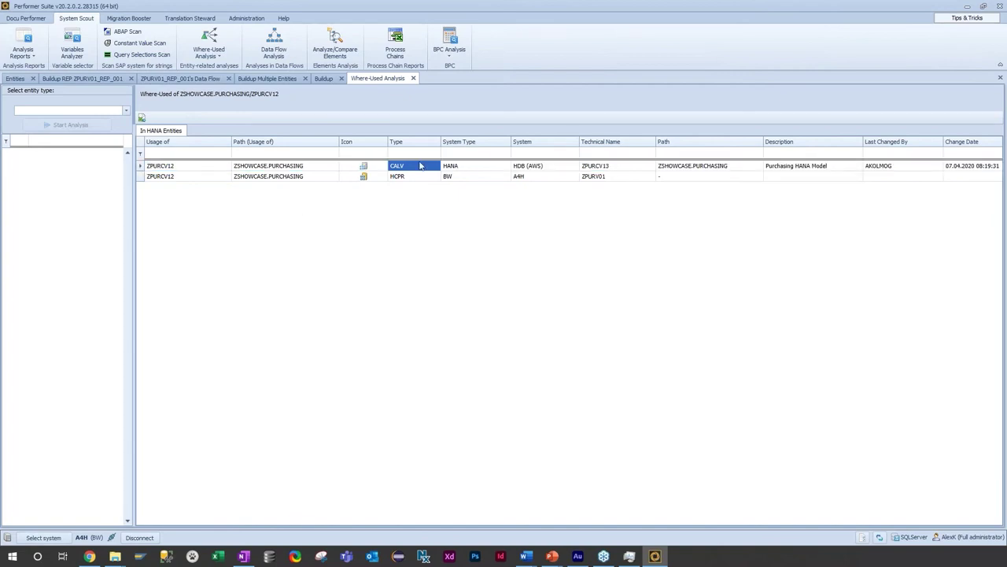
pyautogui.click(298, 177)
pyautogui.click(488, 177)
pyautogui.click(592, 176)
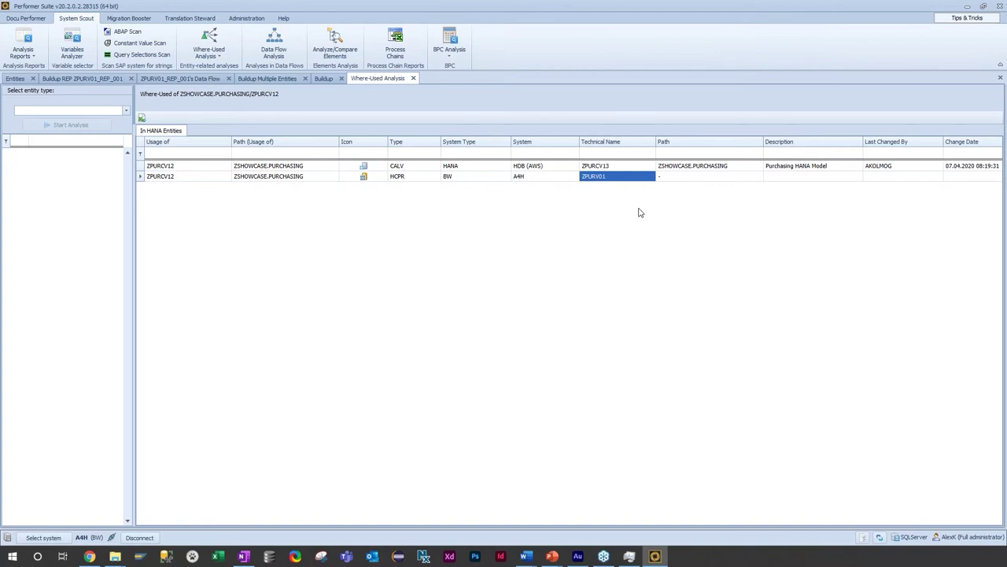
# - Run the Where-Used Analysis for the ZPURV01 Purchase Overview provider from the data flow, also checking usage in ABAP coding
pyautogui.click(71, 80)
pyautogui.click(180, 78)
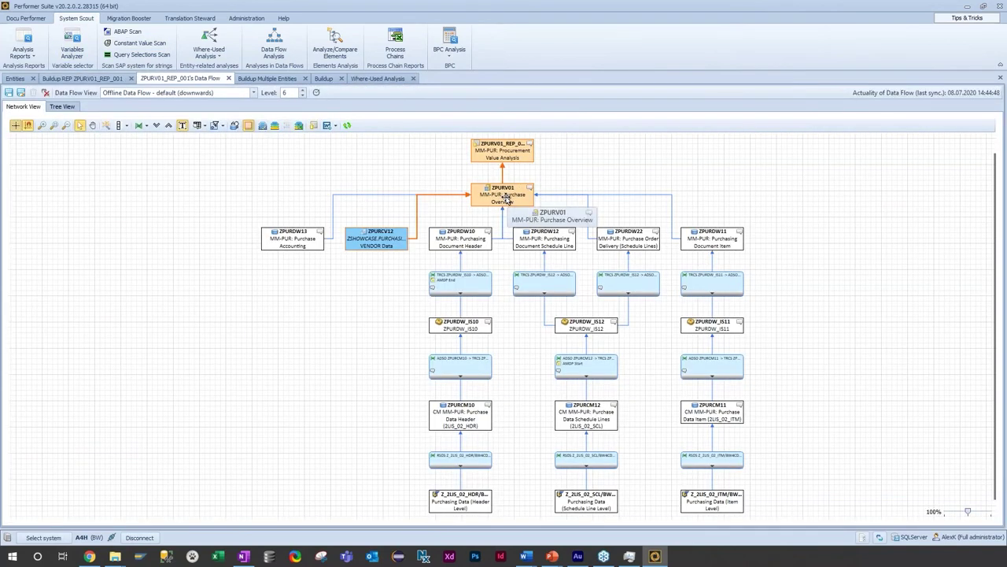
pyautogui.click(506, 199)
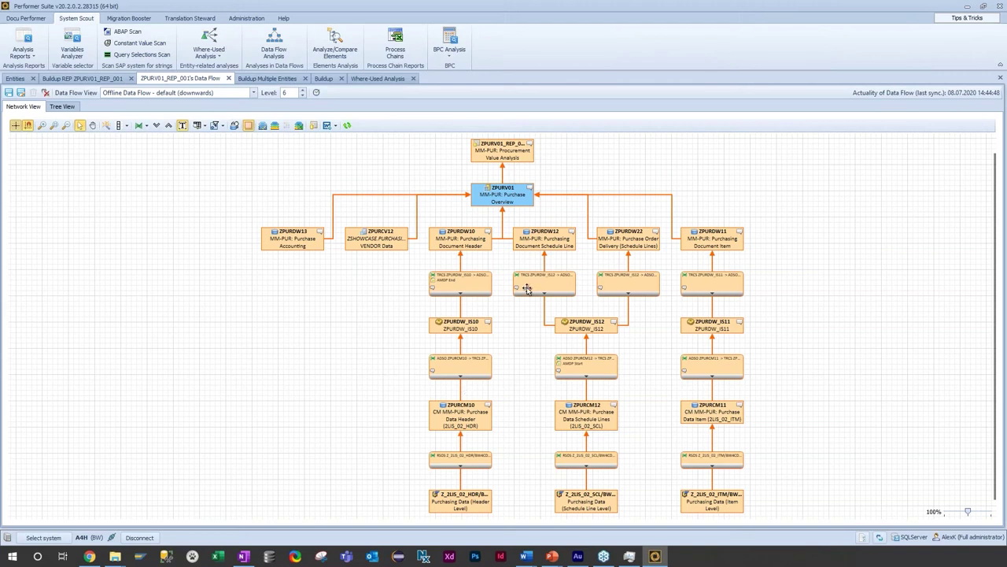
pyautogui.rightClick(487, 196)
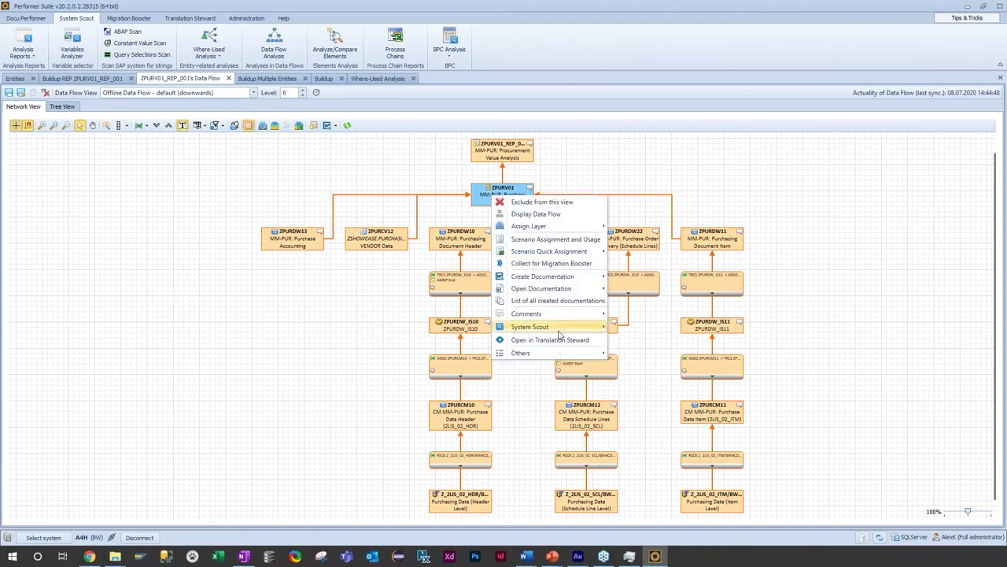
pyautogui.moveTo(579, 329)
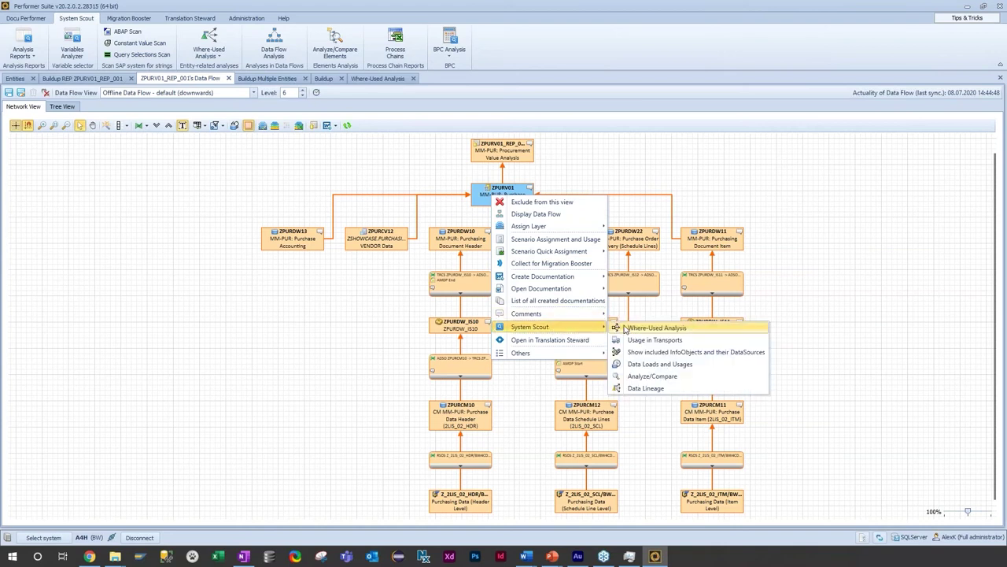
pyautogui.click(624, 327)
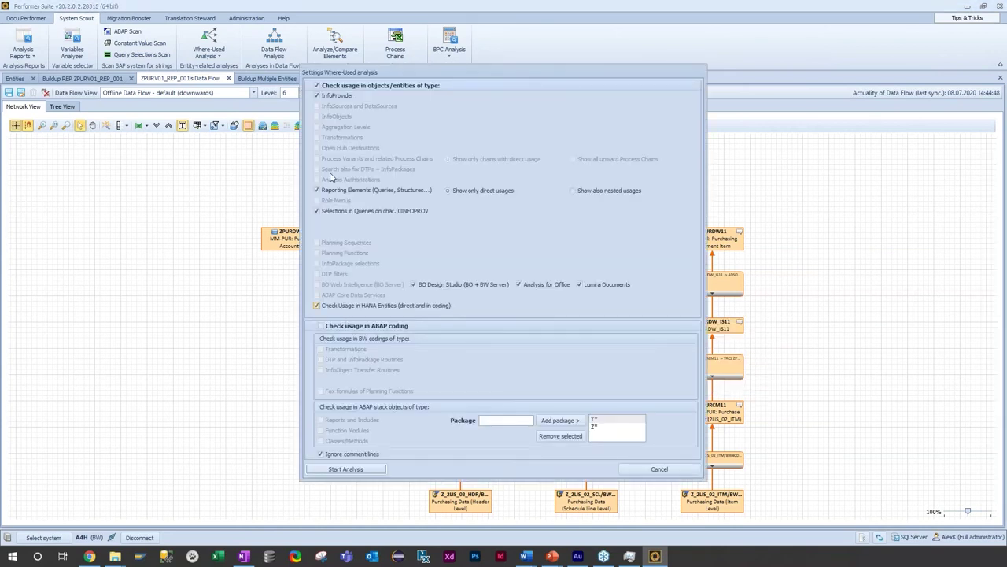
pyautogui.click(336, 327)
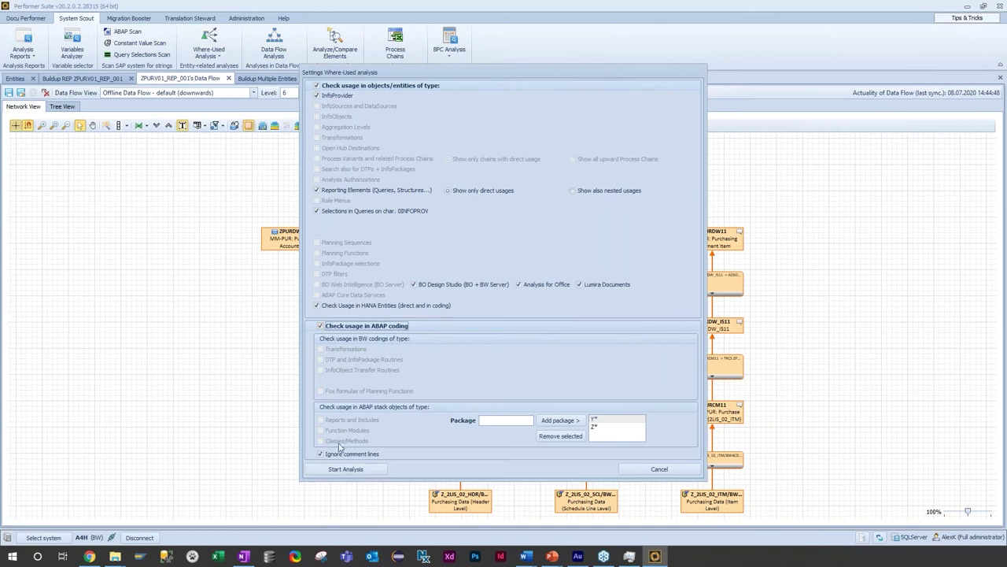
pyautogui.click(375, 470)
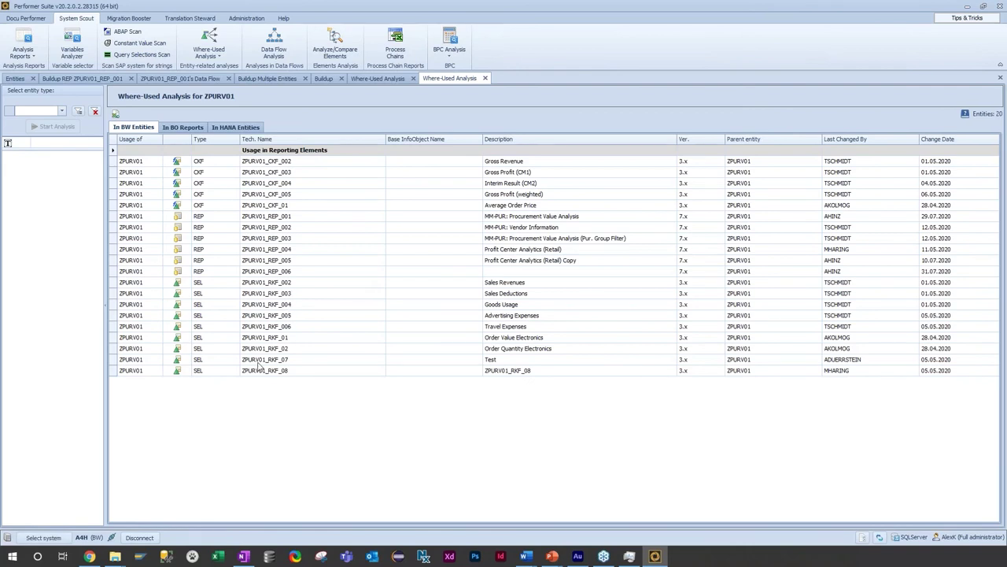
# - Review the ZPURV01 usages in queries ZPURV01_REP_001 to ZPURV01_REP_006, BO reports and HANA entities, then return to the data flow
pyautogui.click(272, 217)
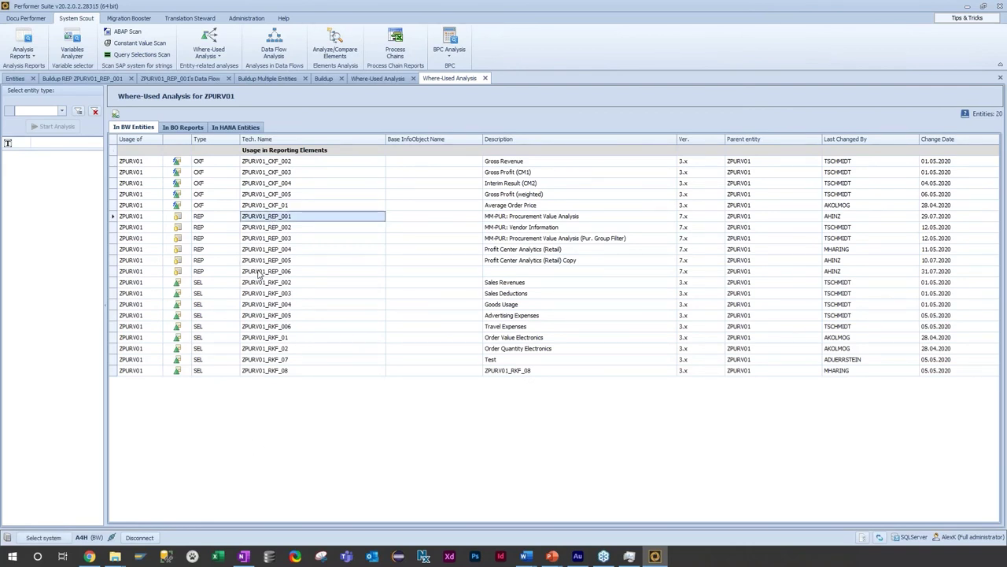
pyautogui.keyDown('shift'); pyautogui.click(259, 271); pyautogui.keyUp('shift')
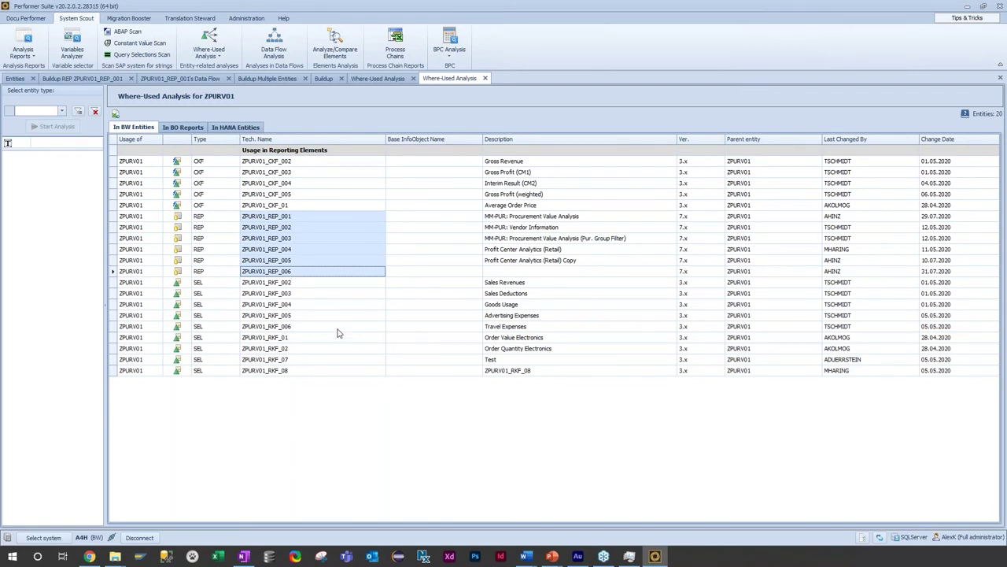
pyautogui.click(187, 130)
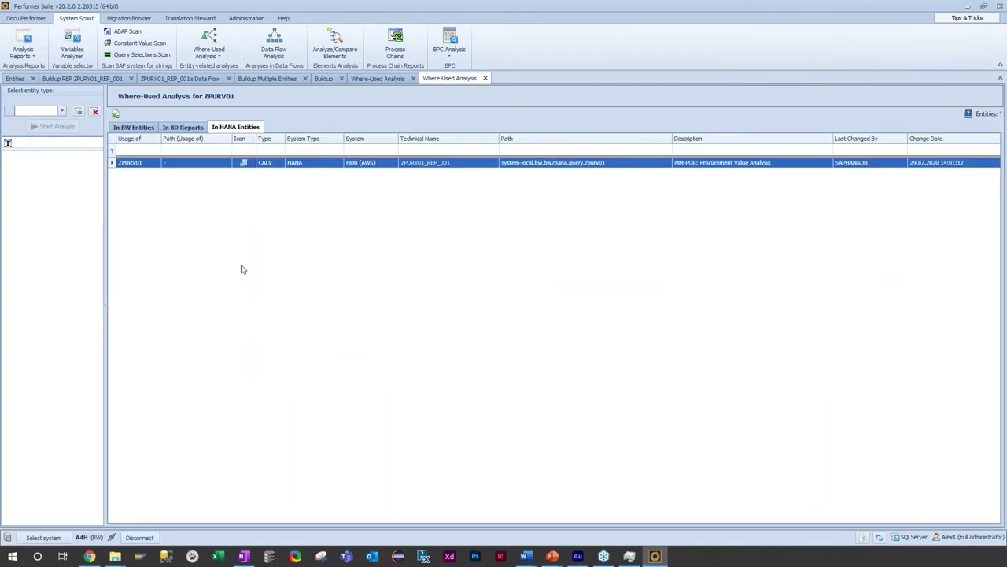
pyautogui.click(301, 164)
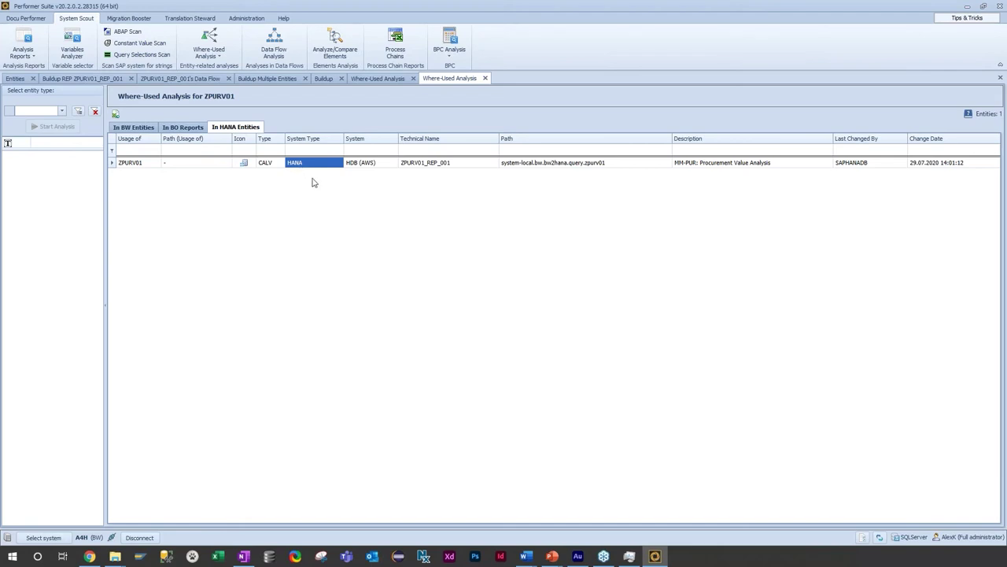
pyautogui.click(70, 79)
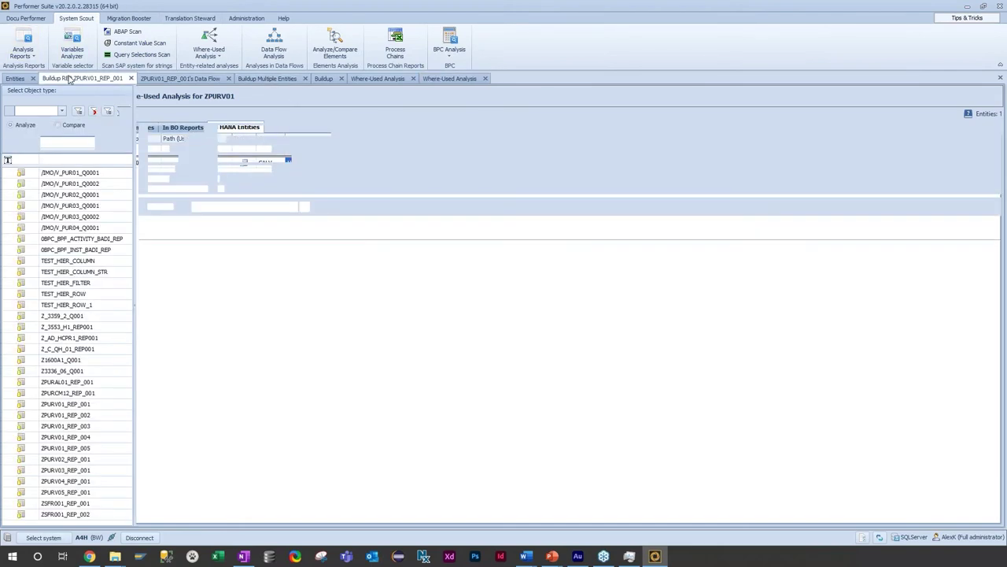
pyautogui.click(158, 79)
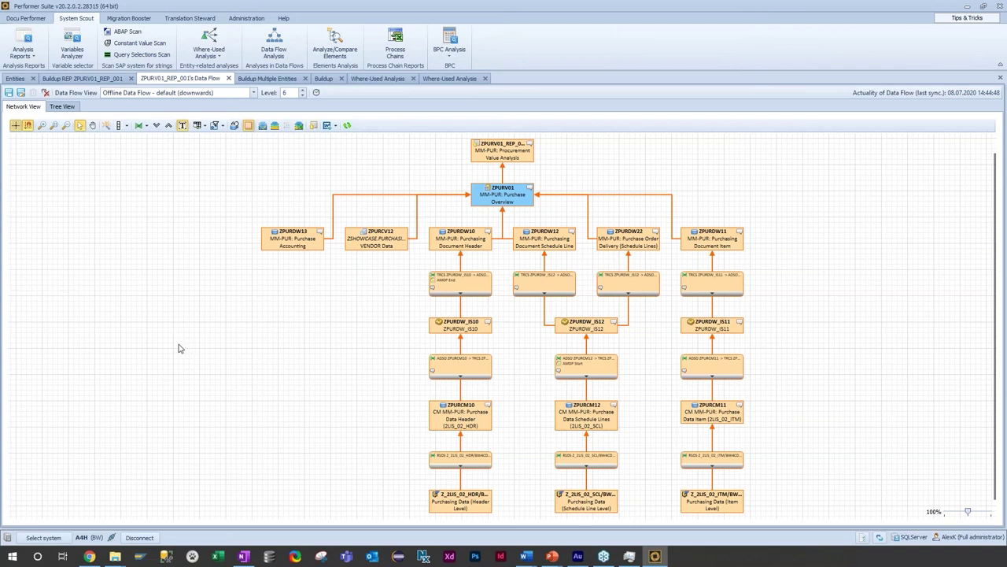
pyautogui.click(240, 396)
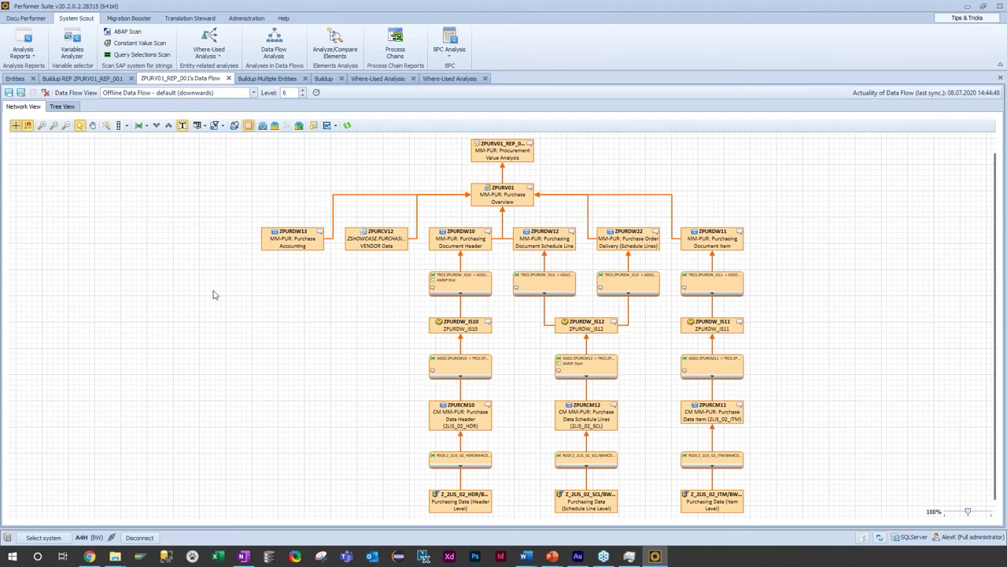
# - Switch to Jira in Chrome, start progress on change request BLTG-901 and mark it as Done
pyautogui.click(90, 557)
pyautogui.click(299, 154)
pyautogui.click(355, 154)
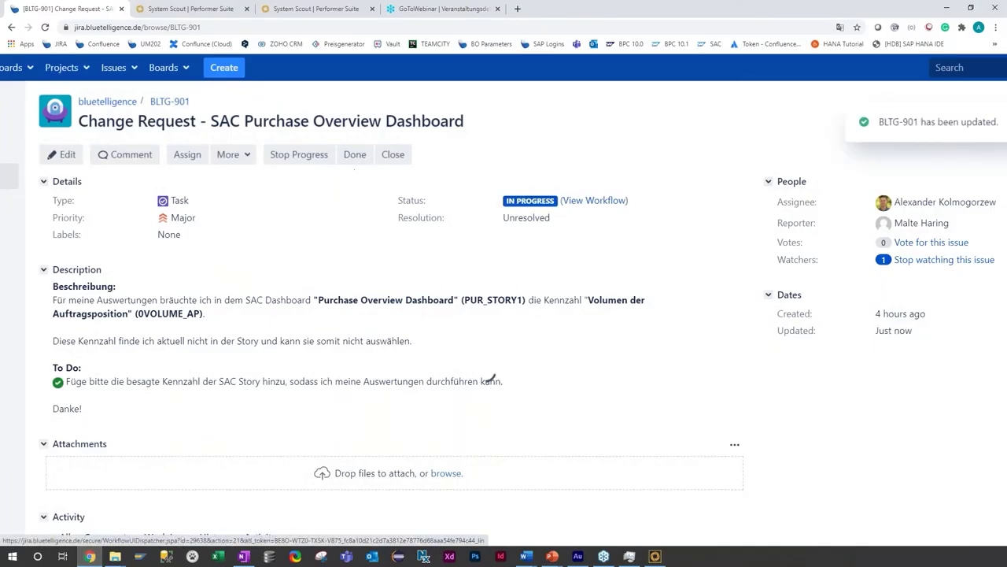
# - Return to the Performer Suite data flow and add the Procurement_Planning_Dashboard Lumira report to it
pyautogui.click(968, 7)
pyautogui.click(313, 126)
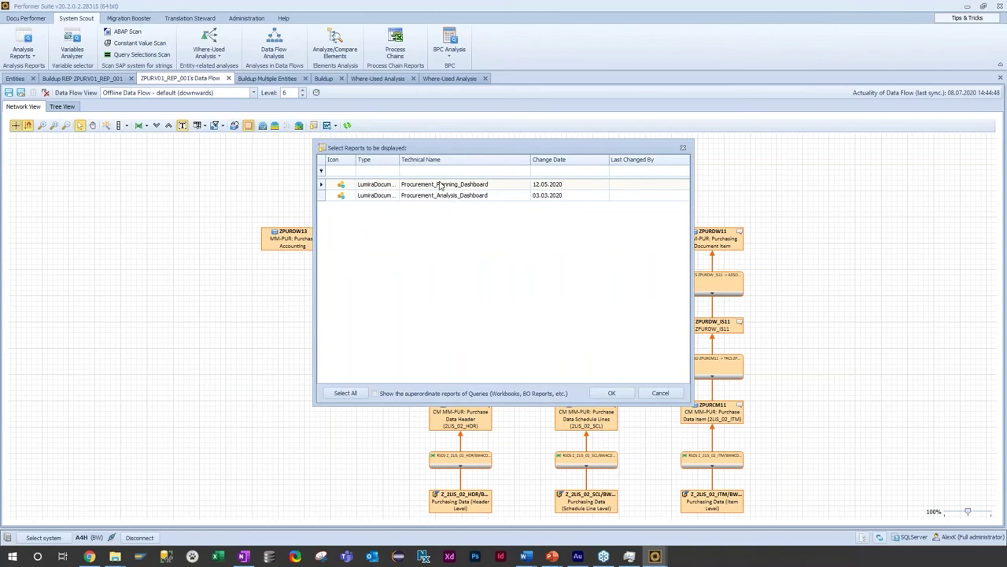
pyautogui.click(415, 187)
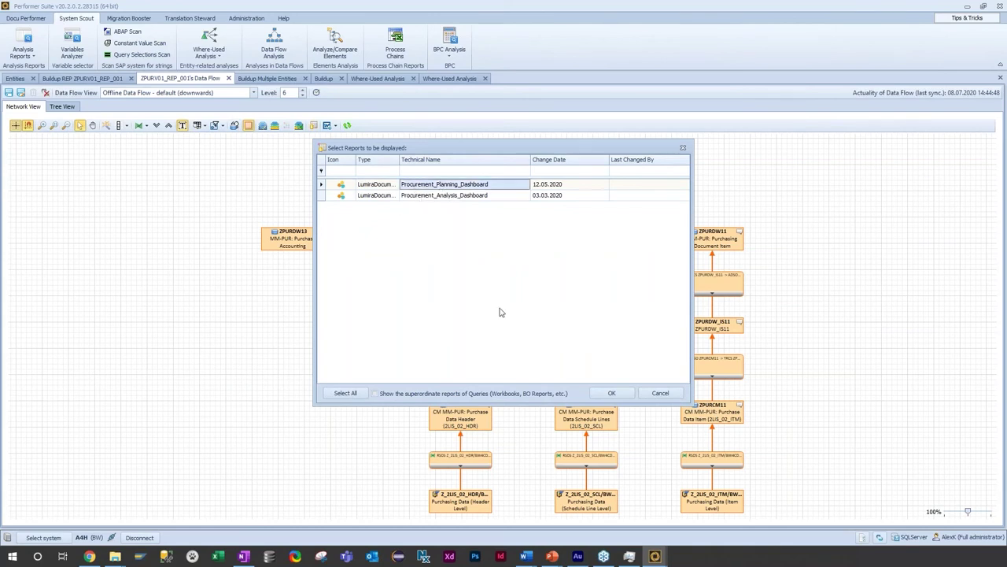
pyautogui.click(611, 393)
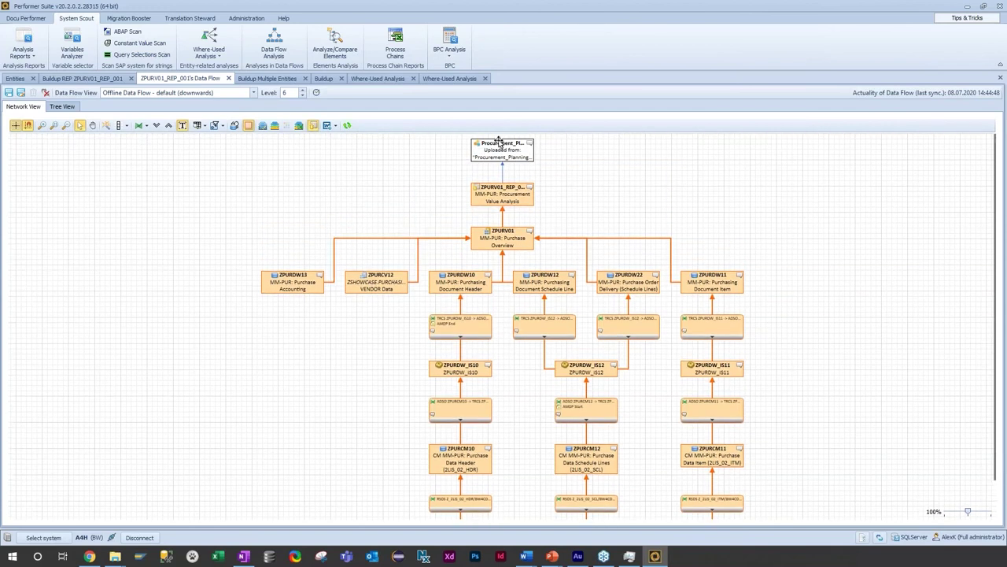
# - Read the comments stored for the Procurement_Planning_Dashboard report in the data flow and close them
pyautogui.click(504, 152)
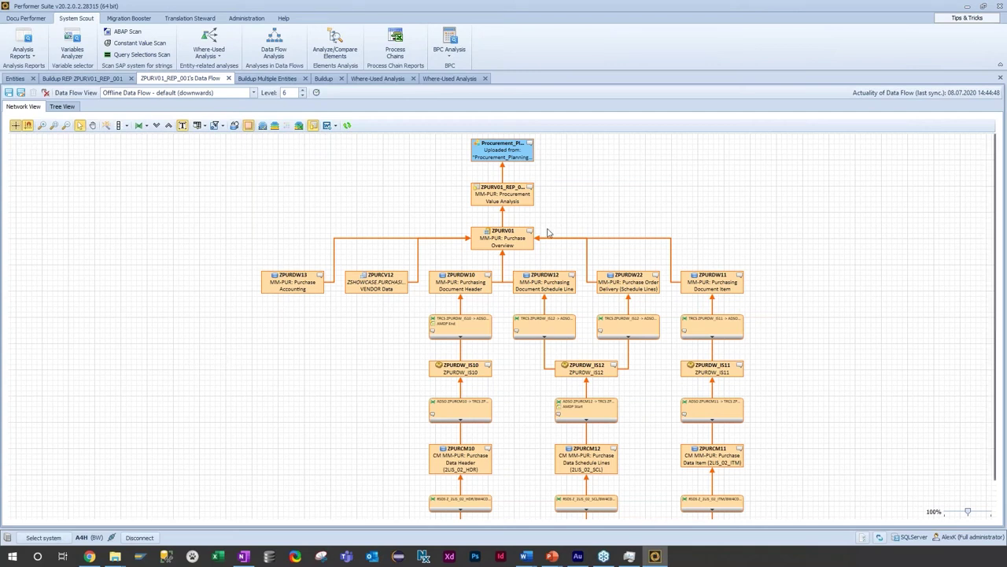
pyautogui.rightClick(513, 145)
pyautogui.moveTo(551, 239)
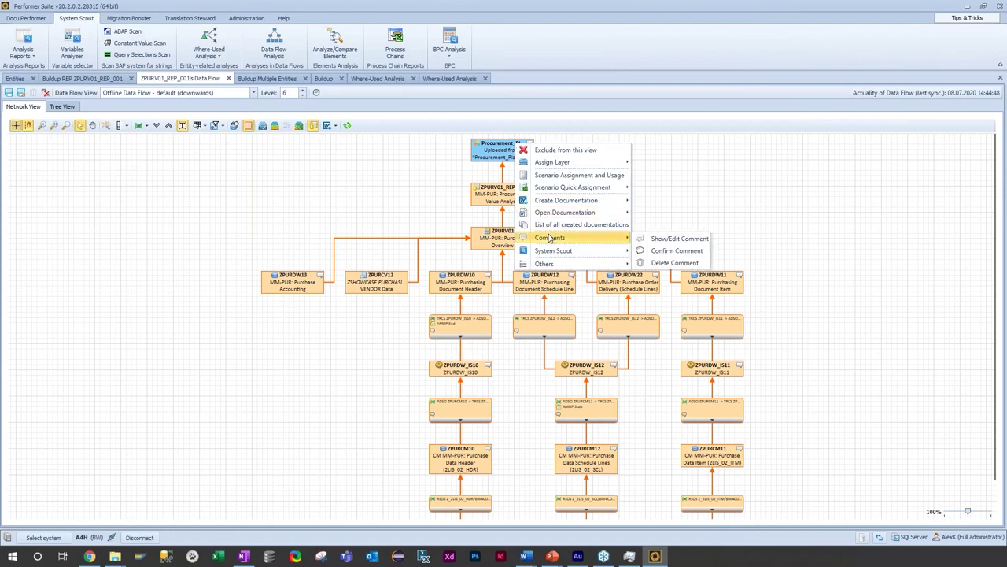
pyautogui.click(657, 239)
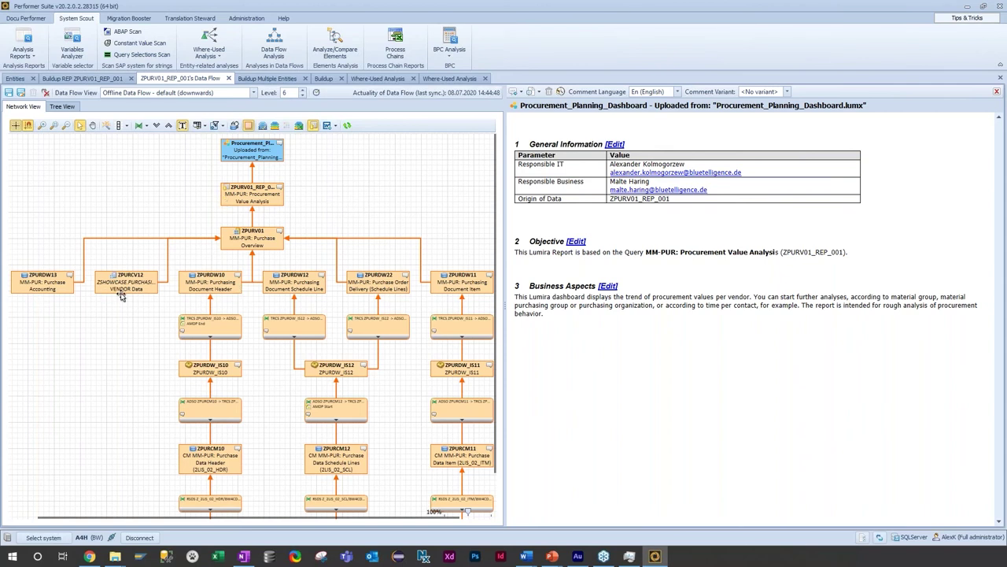
pyautogui.click(996, 92)
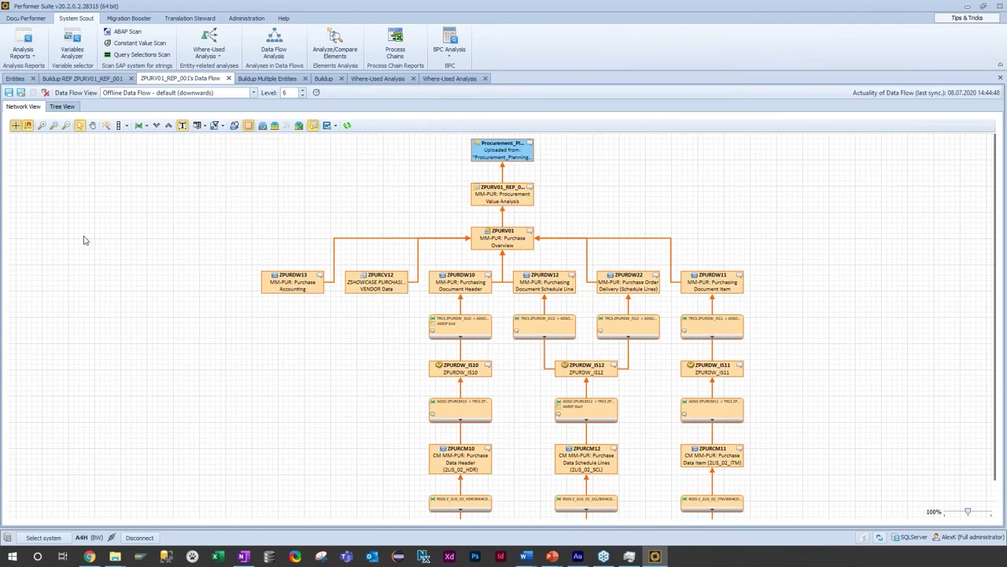
pyautogui.click(247, 353)
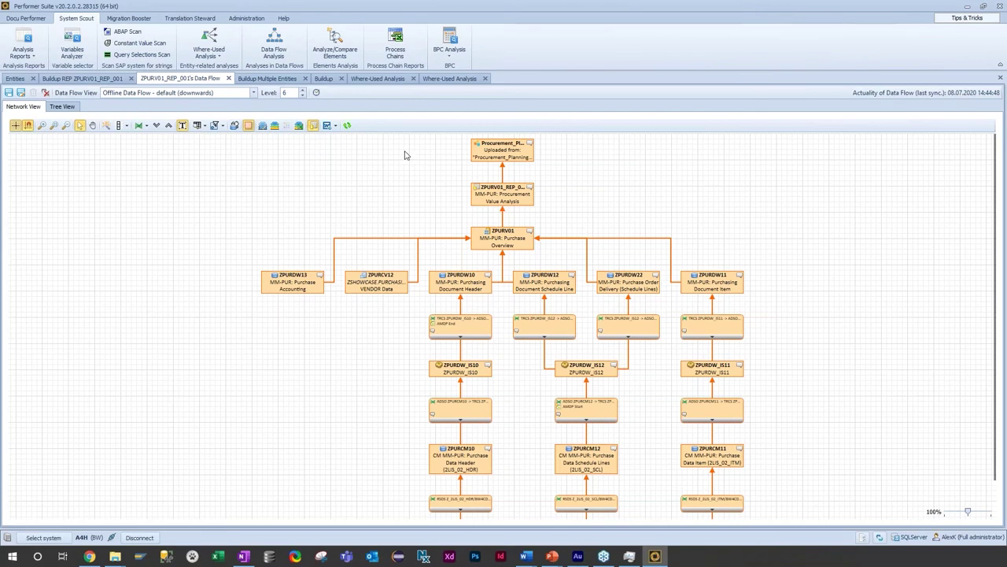
# - Assign Procurement_Planning_Dashboard, ZPURV01_REP_001, ZPURV01 and ZPURCV12 together to scenario CR_BLTG-901_ZPURV01 in the Showcases Scenarios folder
pyautogui.click(501, 151)
pyautogui.click(522, 196)
pyautogui.click(486, 157)
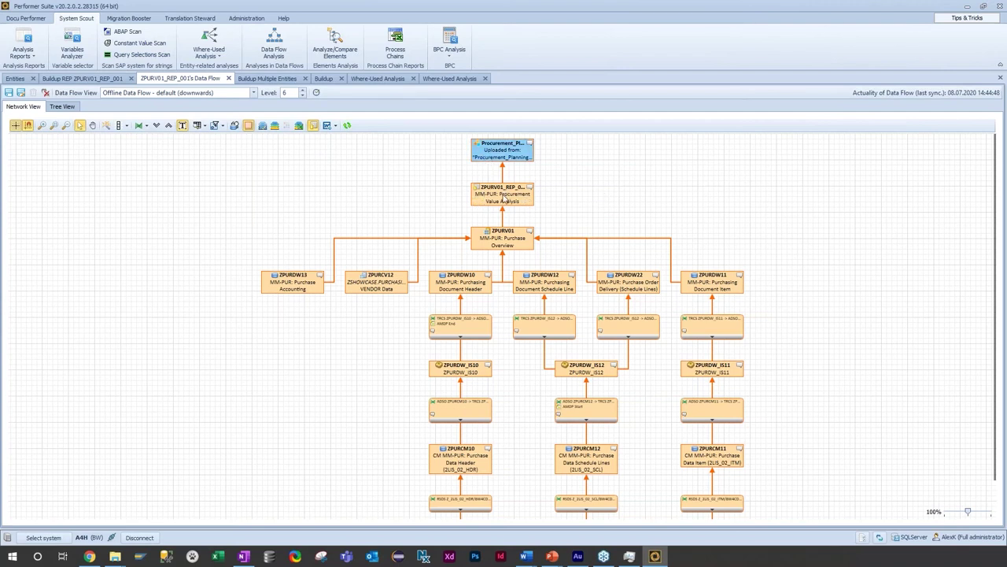
pyautogui.keyDown('ctrl'); pyautogui.click(506, 197); pyautogui.keyUp('ctrl')
pyautogui.keyDown('ctrl'); pyautogui.click(510, 238); pyautogui.keyUp('ctrl')
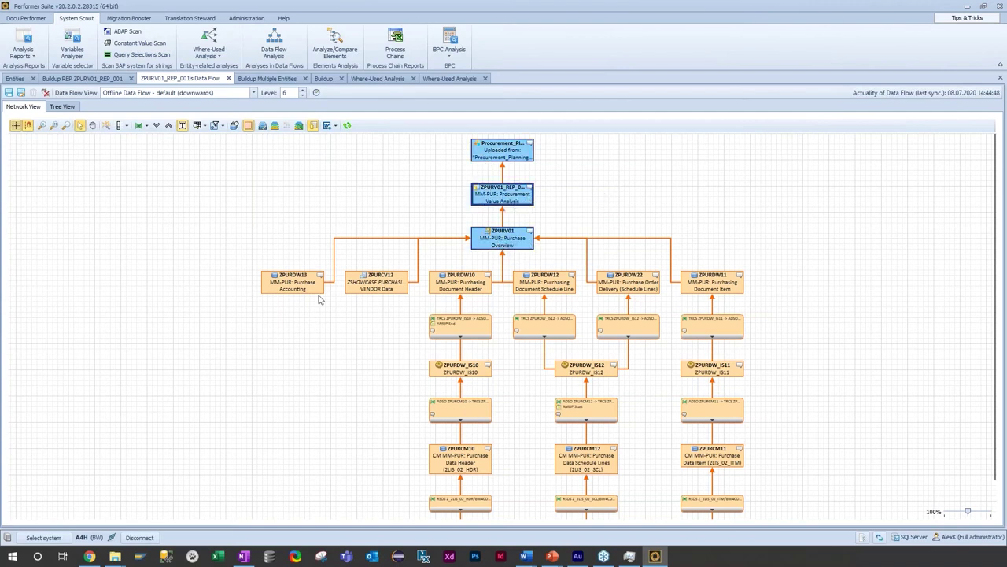
pyautogui.keyDown('ctrl'); pyautogui.click(377, 283); pyautogui.keyUp('ctrl')
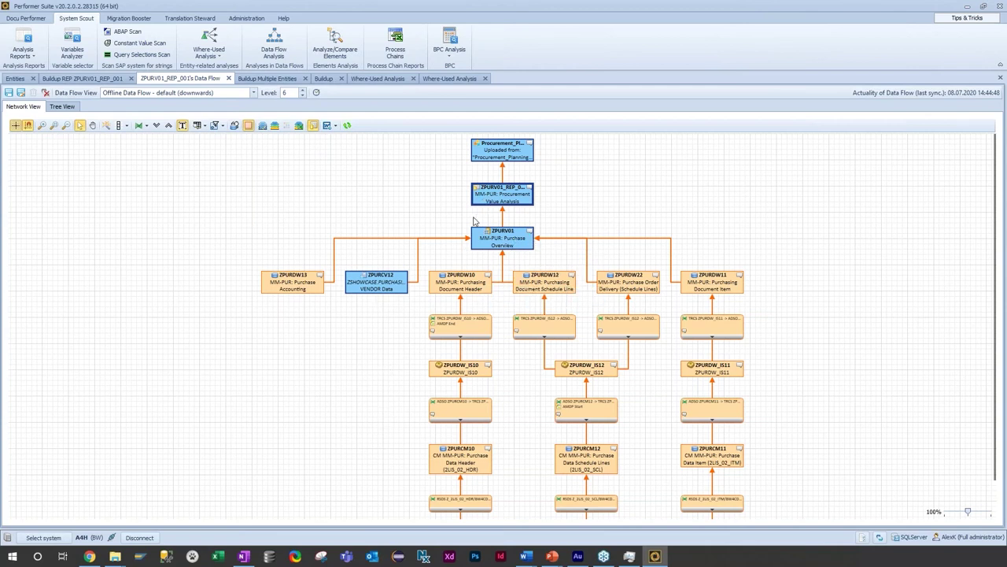
pyautogui.rightClick(515, 240)
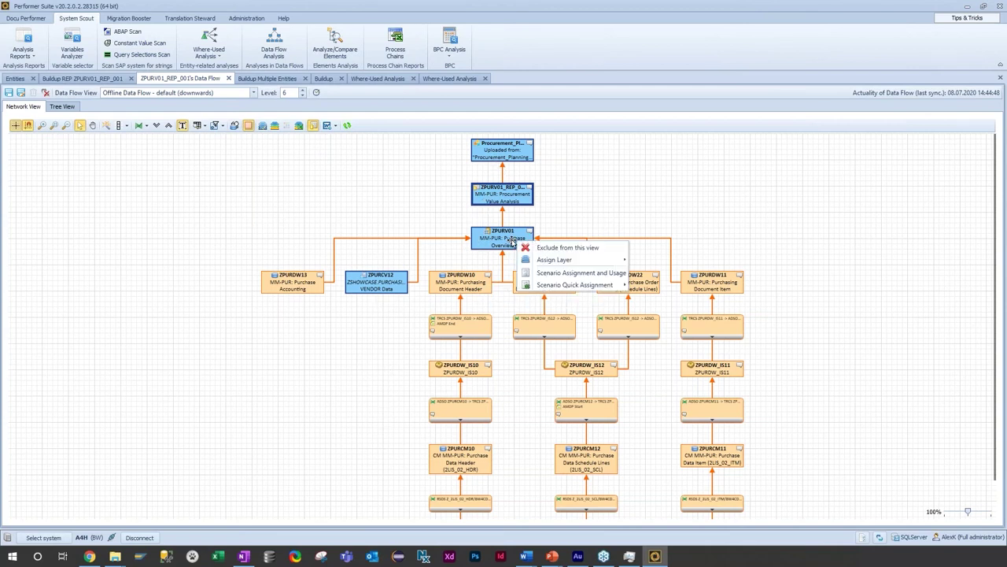
pyautogui.click(547, 273)
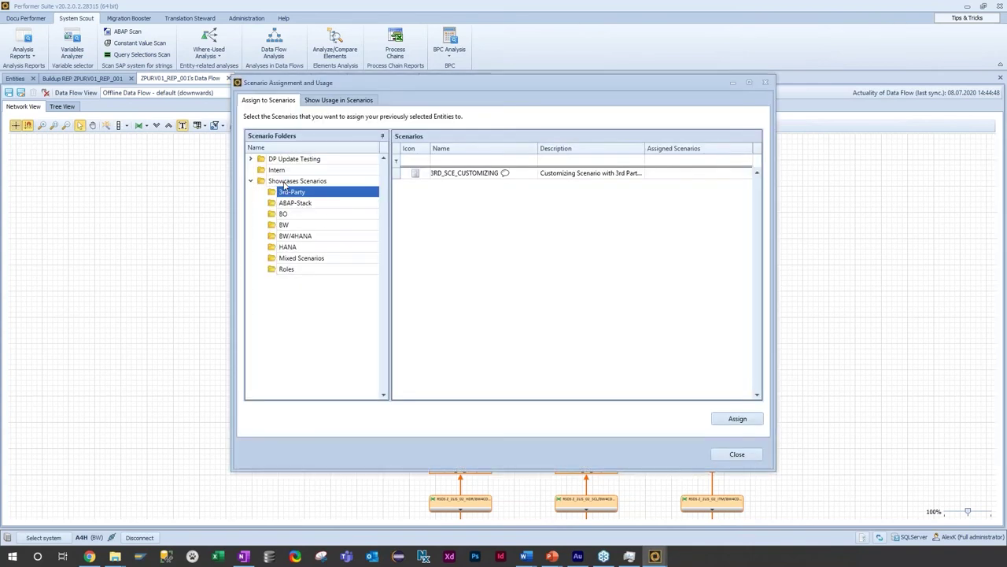
pyautogui.click(455, 180)
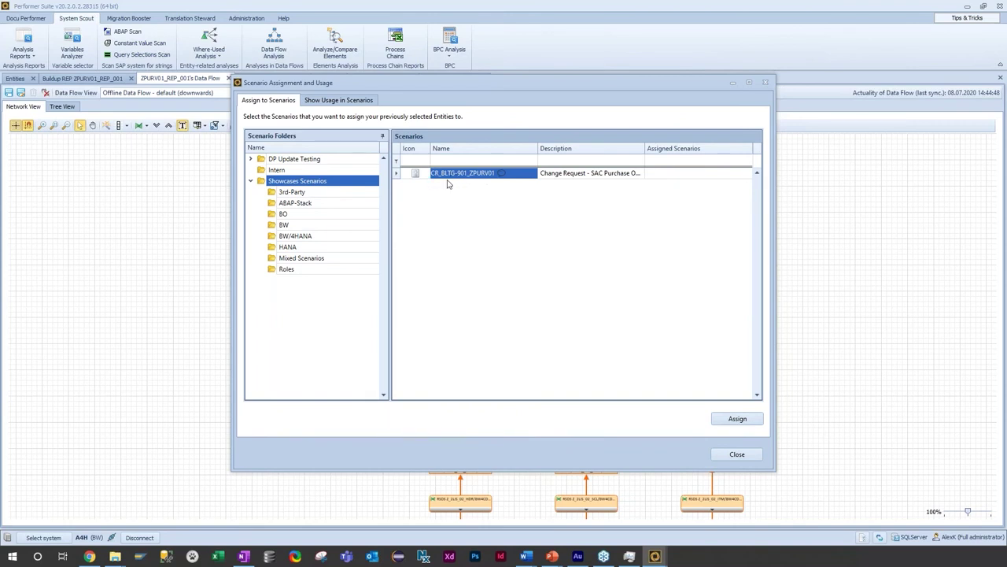
pyautogui.click(586, 175)
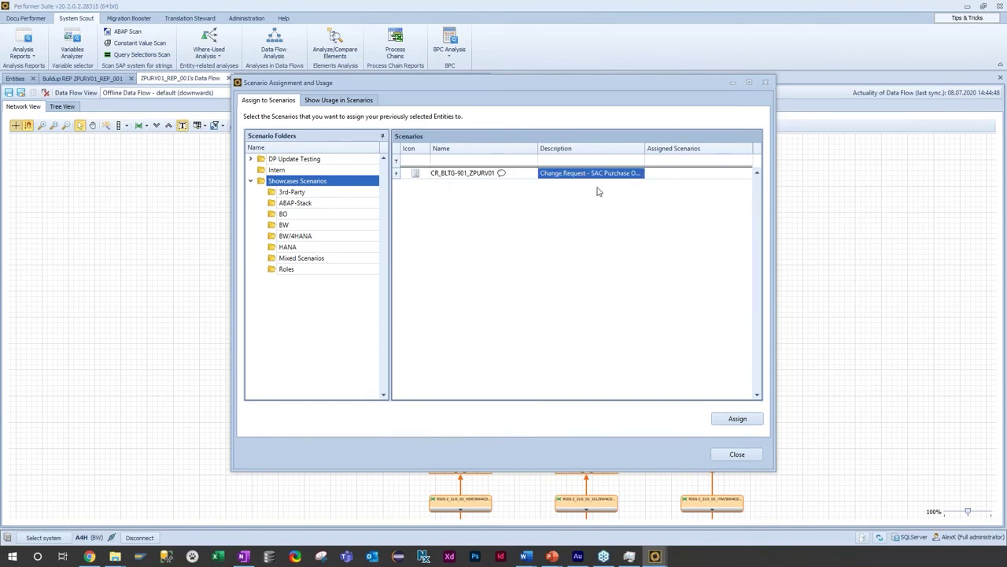
pyautogui.doubleClick(644, 148)
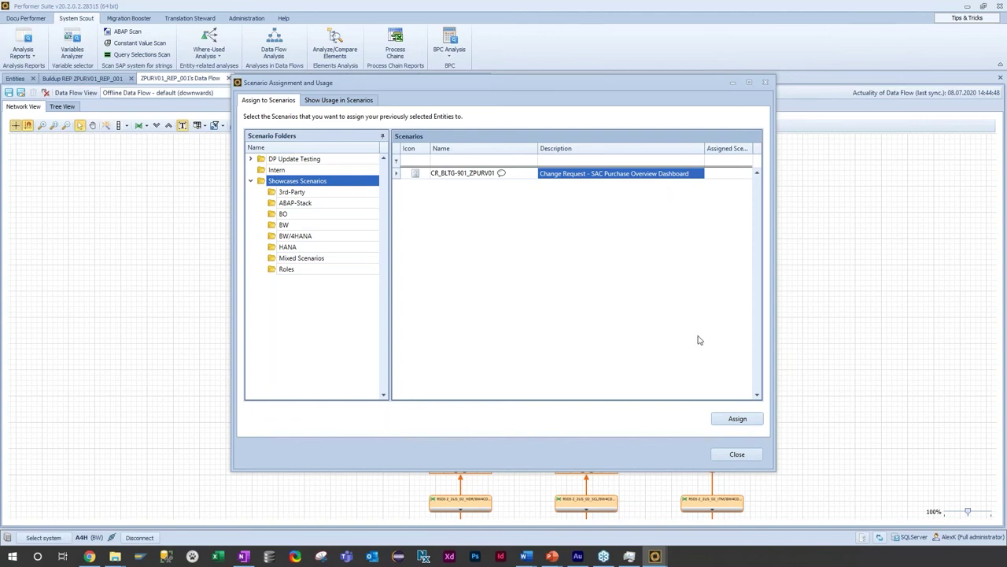
pyautogui.click(738, 419)
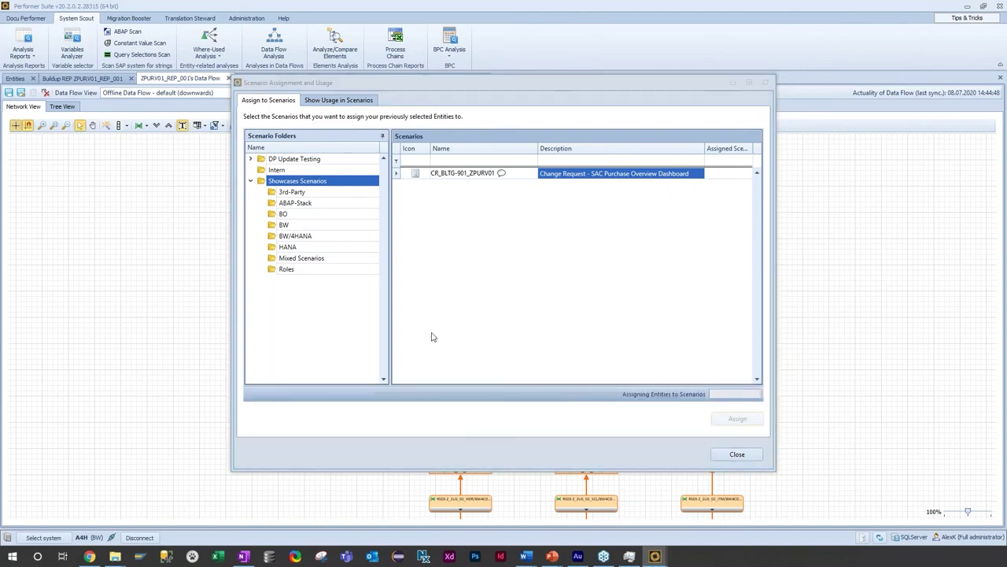
pyautogui.click(737, 454)
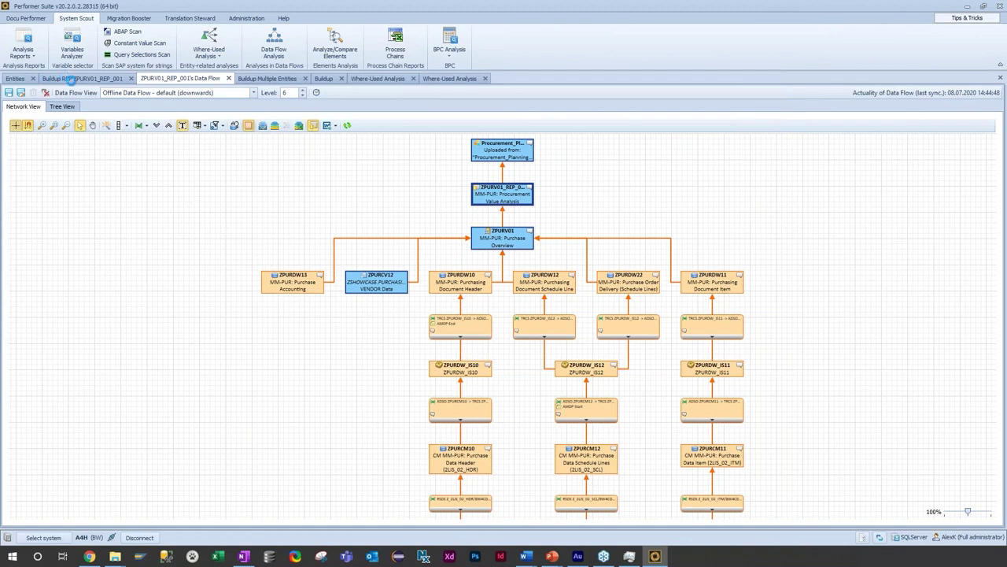
pyautogui.click(315, 197)
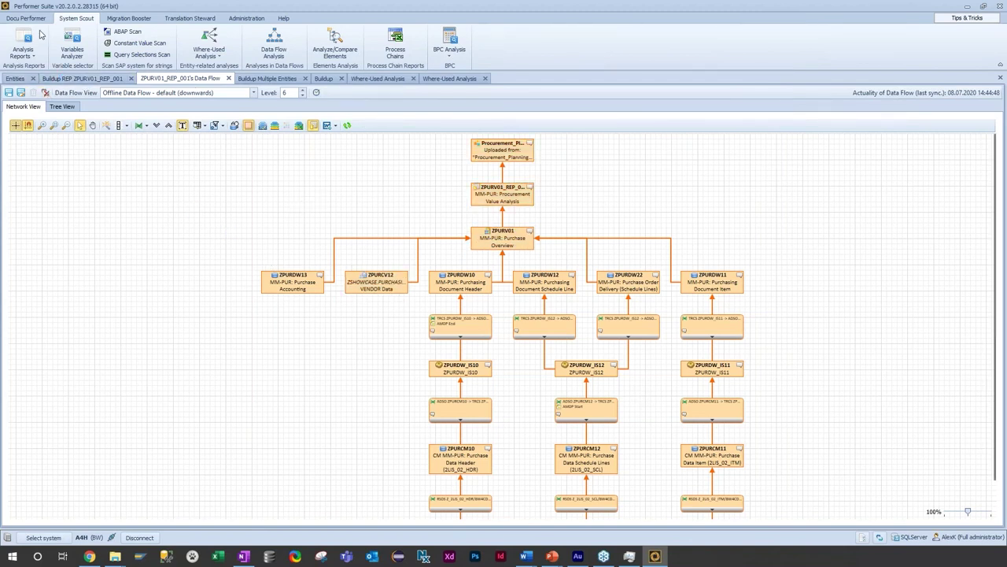
# - Open scenario CR_BLTG-901_ZPURV01 from the Docu Performer Scenario Directory in the Scenario Designer and check its Summary and Responsibilities items
pyautogui.click(25, 17)
pyautogui.click(27, 48)
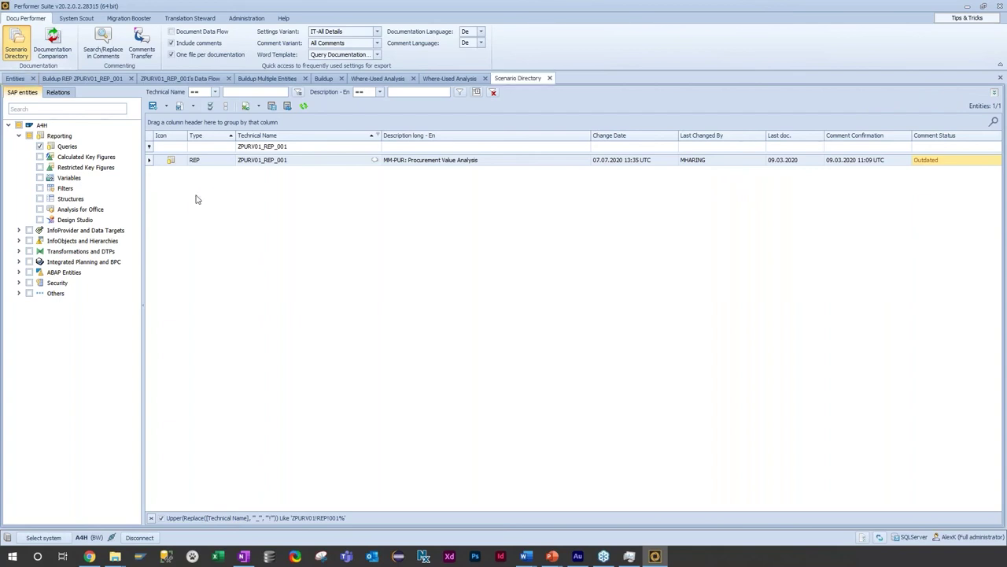
pyautogui.click(68, 180)
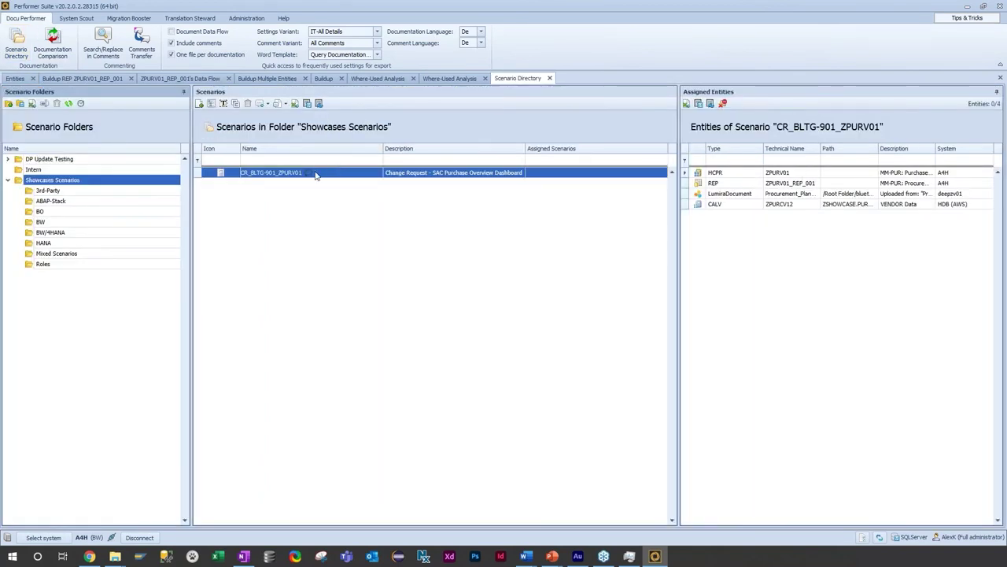
pyautogui.click(318, 173)
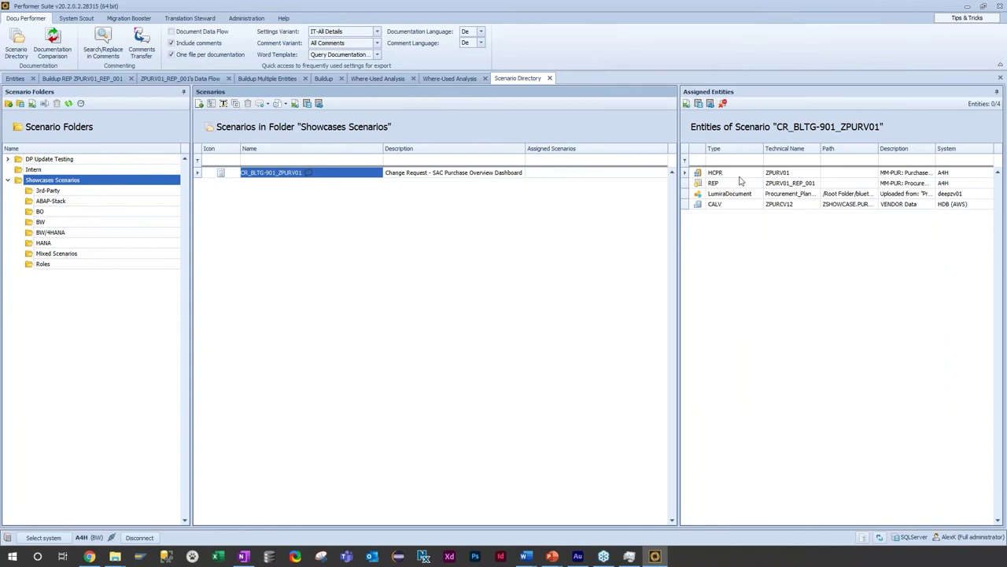
pyautogui.doubleClick(327, 175)
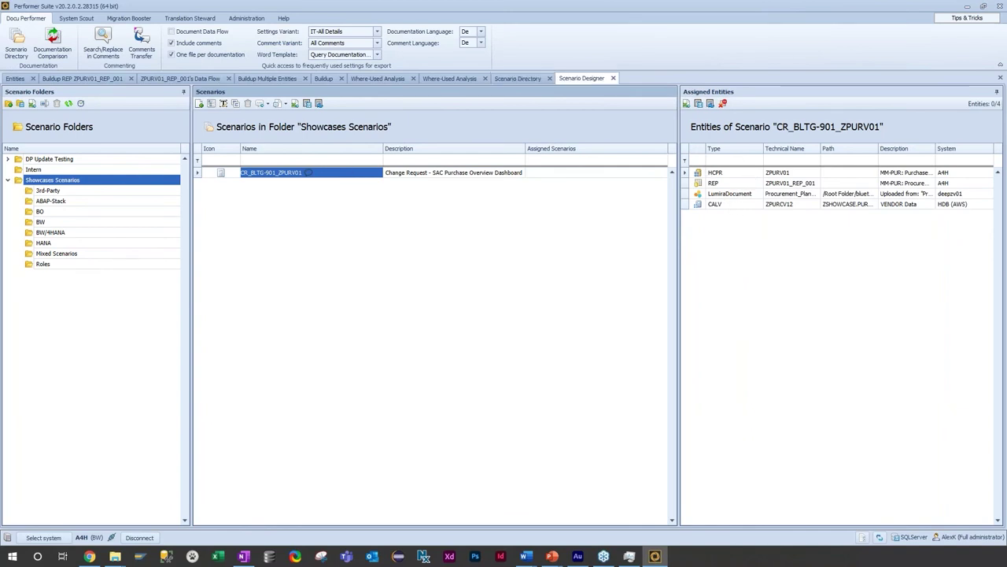
pyautogui.click(238, 234)
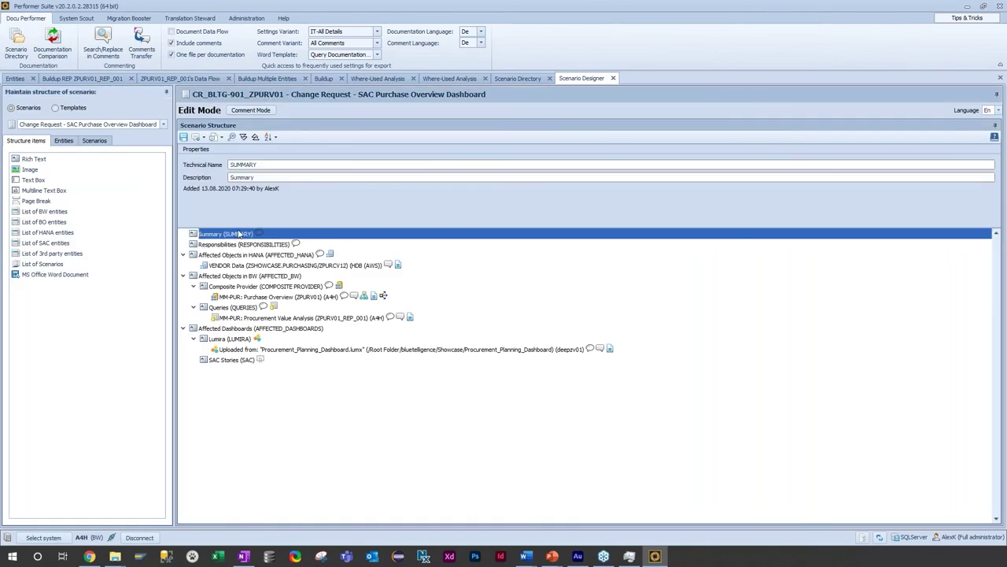
pyautogui.click(242, 245)
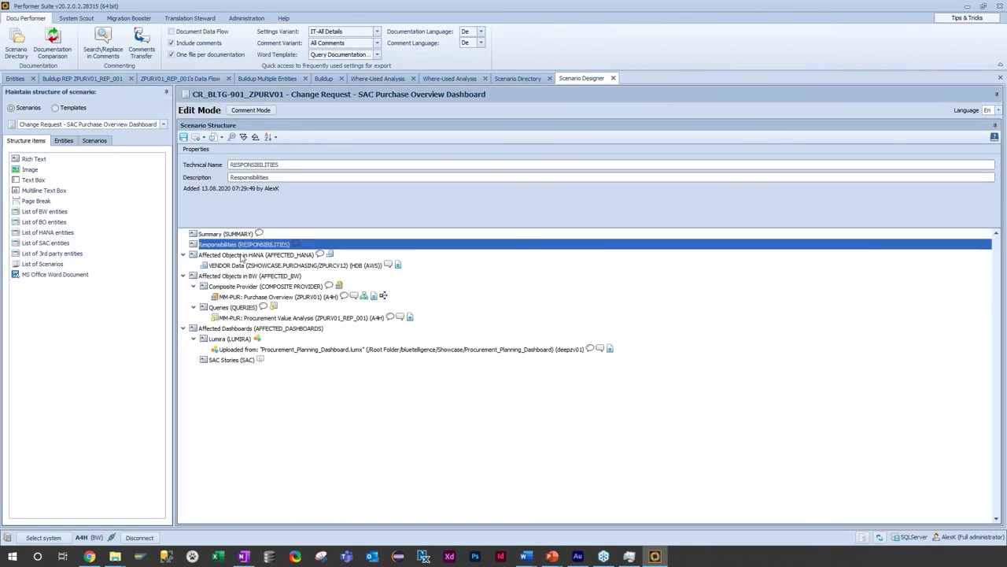
# - Open the scenario's docx documentation in Word and review its table of contents, Summary and Responsibilities sections
pyautogui.click(219, 137)
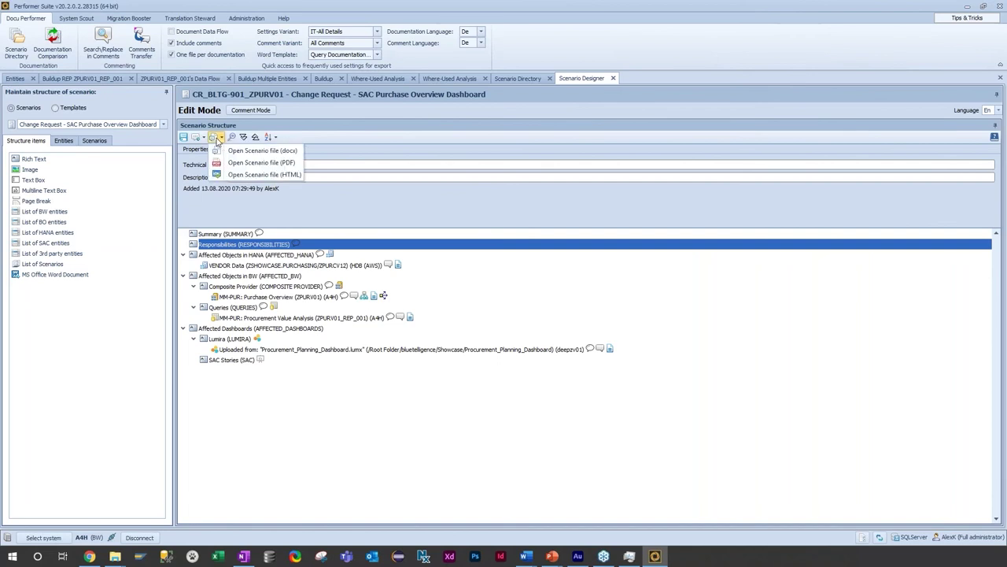
pyautogui.click(236, 150)
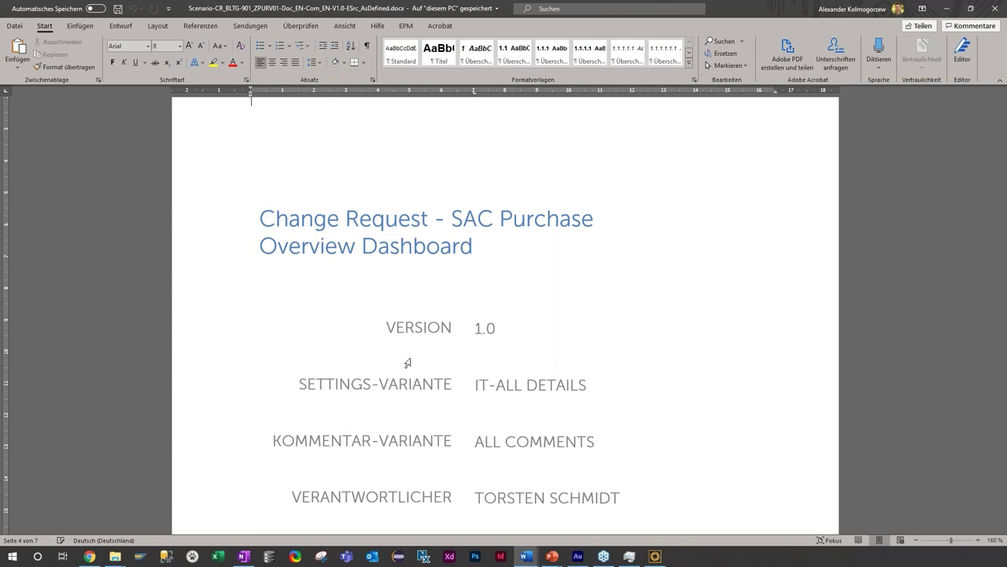
pyautogui.scroll(-10, 506, 295)
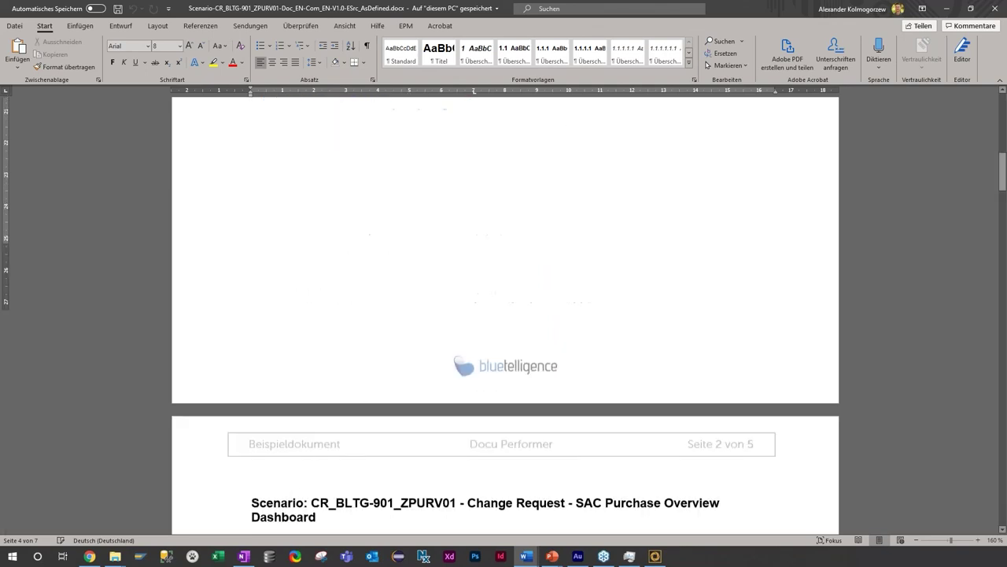
pyautogui.scroll(-3, 547, 290)
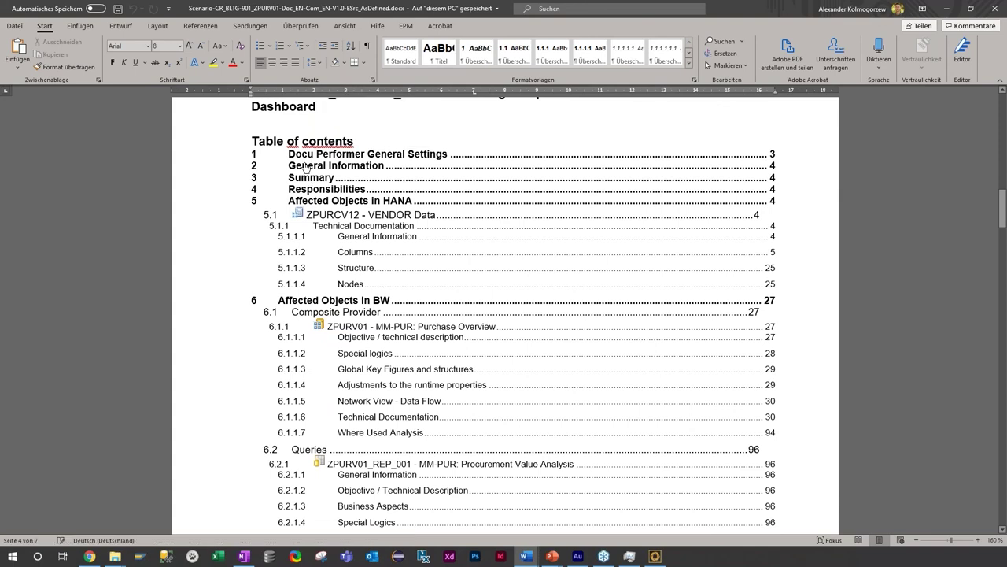
pyautogui.keyDown('ctrl'); pyautogui.click(307, 155); pyautogui.keyUp('ctrl')
pyautogui.scroll(-10, 254, 177)
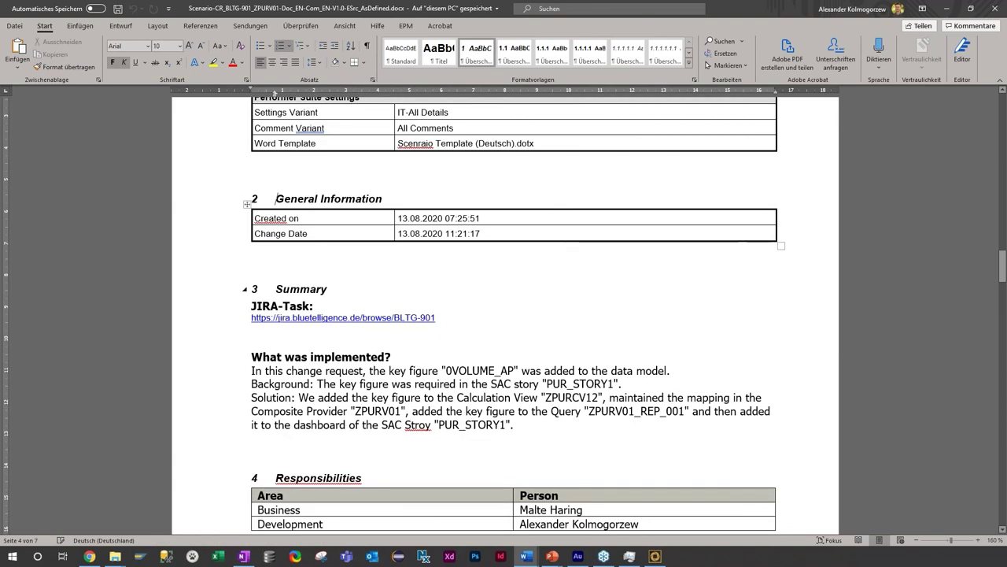
pyautogui.scroll(-3, 254, 178)
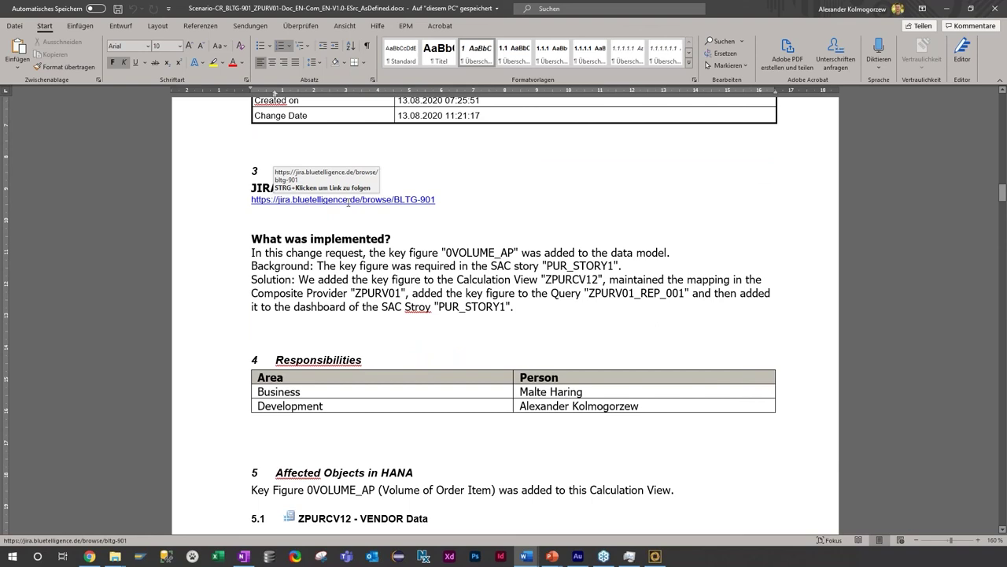
pyautogui.scroll(-2, 227, 192)
pyautogui.moveTo(227, 192); pyautogui.dragTo(227, 175)
pyautogui.click(349, 214)
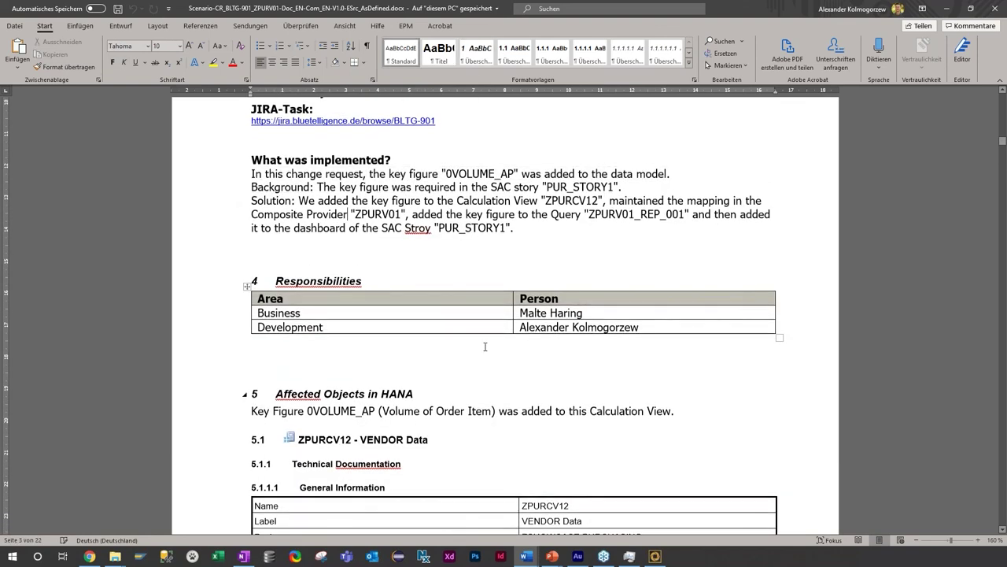
# - Jump from the table of contents to the ZPURV01 Purchase Overview section and examine its technical description and data flow graphic
pyautogui.scroll(-3, 840, 226)
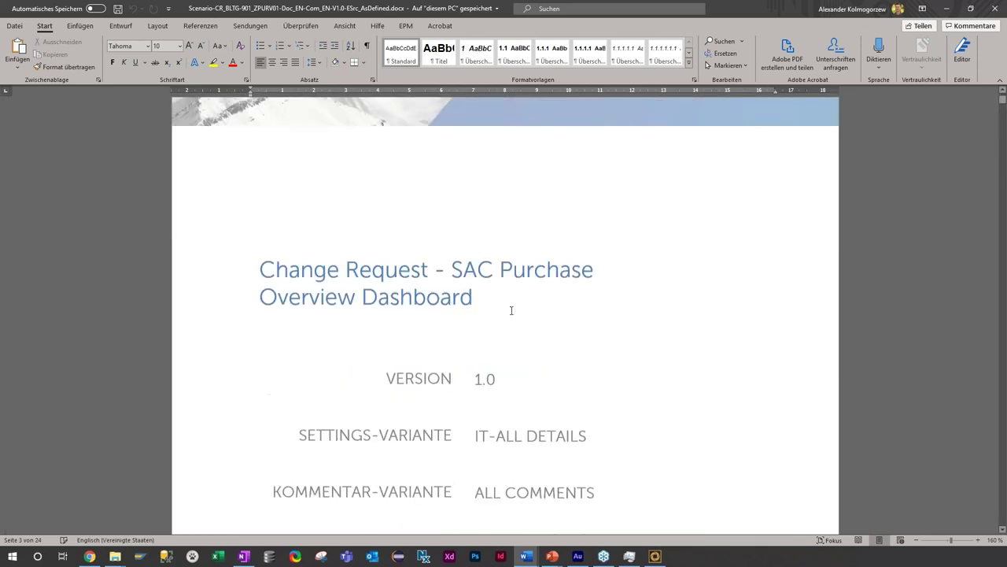
pyautogui.scroll(-3, 512, 308)
pyautogui.scroll(-10, 334, 330)
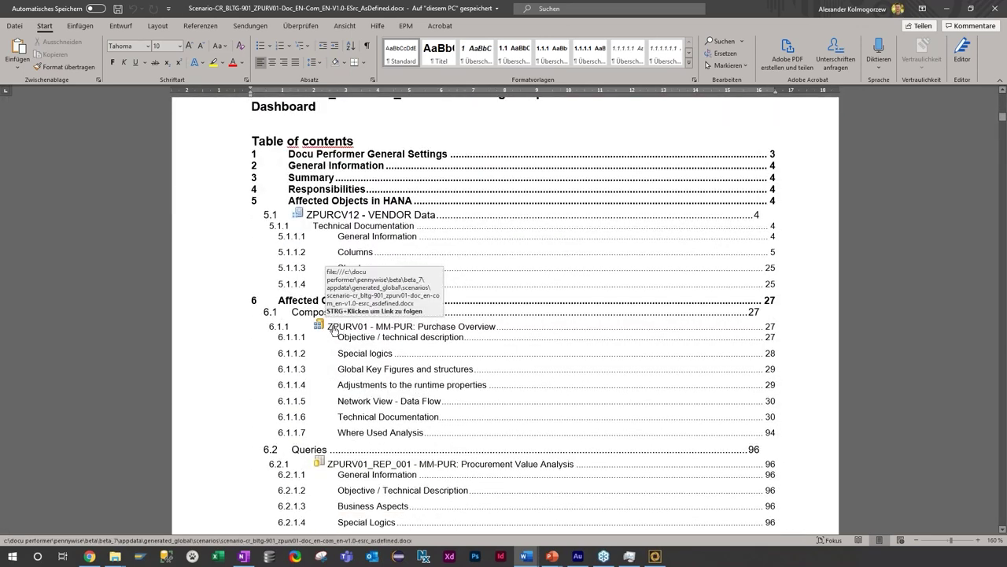
pyautogui.click(334, 331)
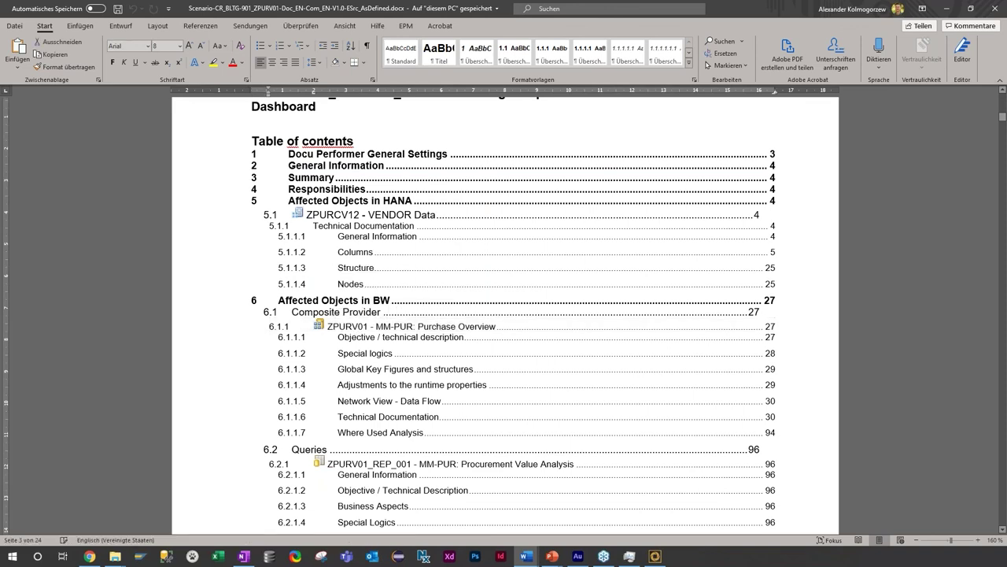
pyautogui.keyDown('ctrl'); pyautogui.click(388, 326); pyautogui.keyUp('ctrl')
pyautogui.moveTo(252, 170); pyautogui.dragTo(474, 171)
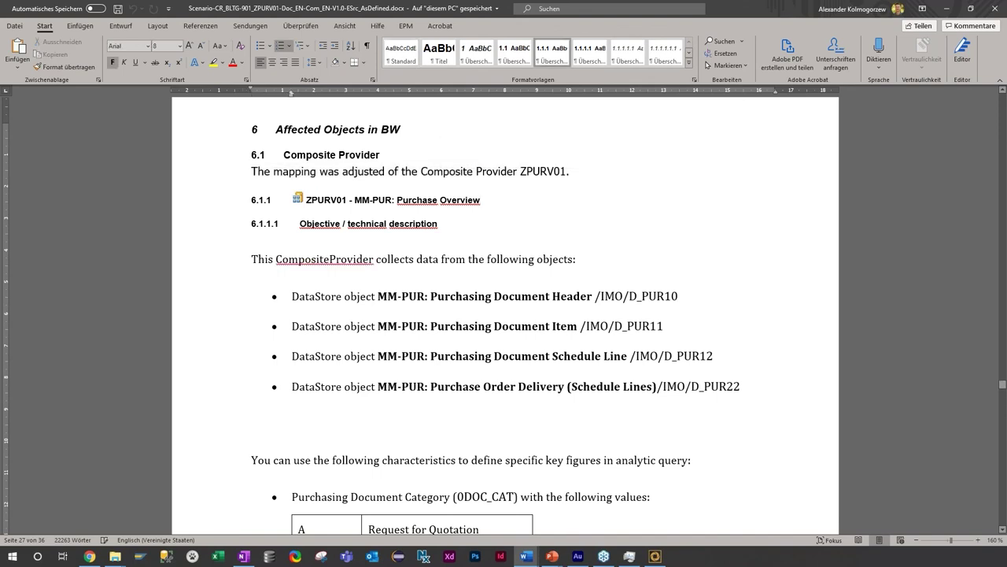
pyautogui.scroll(-15, 504, 315)
pyautogui.scroll(-15, 504, 314)
pyautogui.scroll(-5, 504, 314)
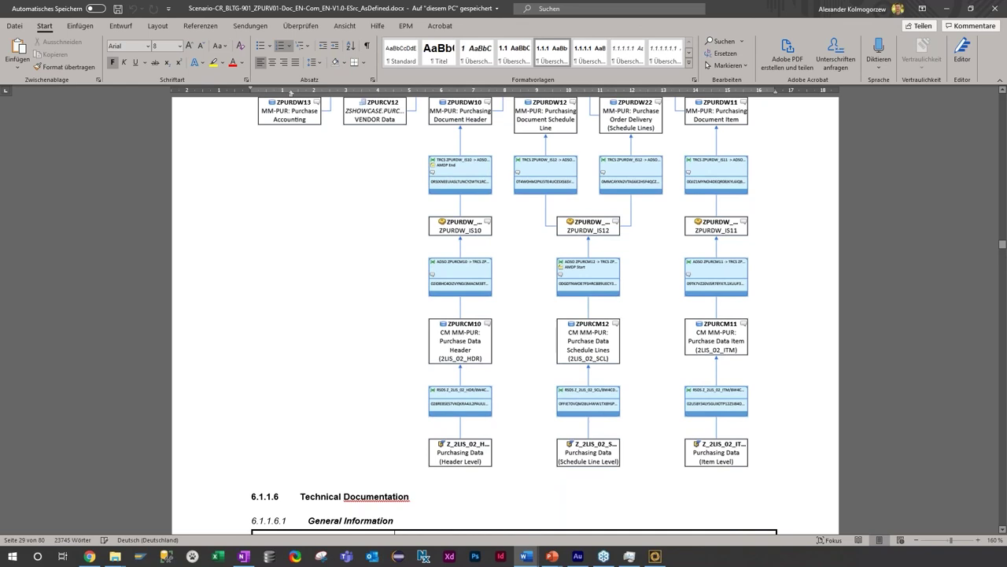
# - Leave the Word document, switch to the PowerPoint slide show and advance to the "Gain Cross-System Insights!" slide
pyautogui.click(947, 9)
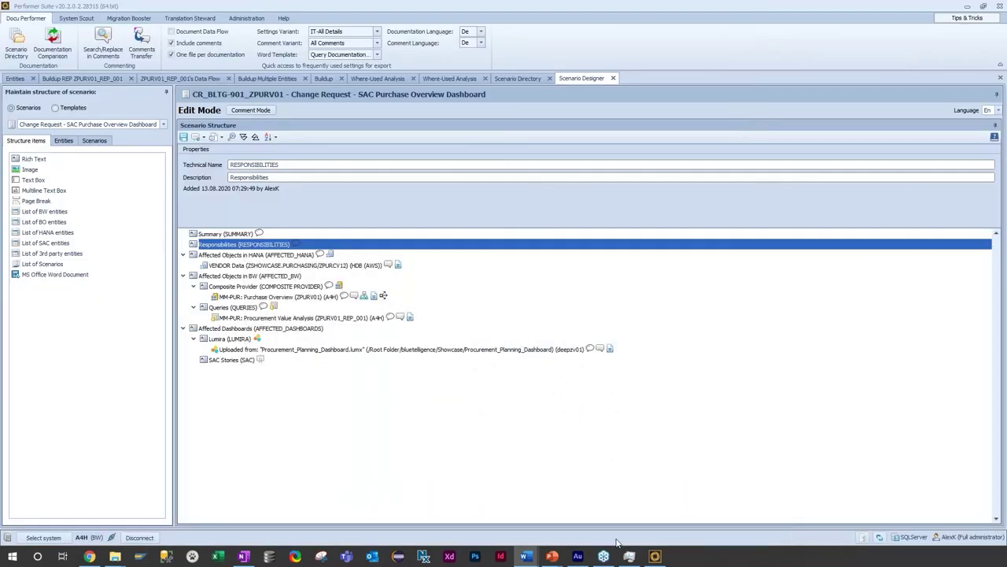
pyautogui.moveTo(551, 557)
pyautogui.click(663, 511)
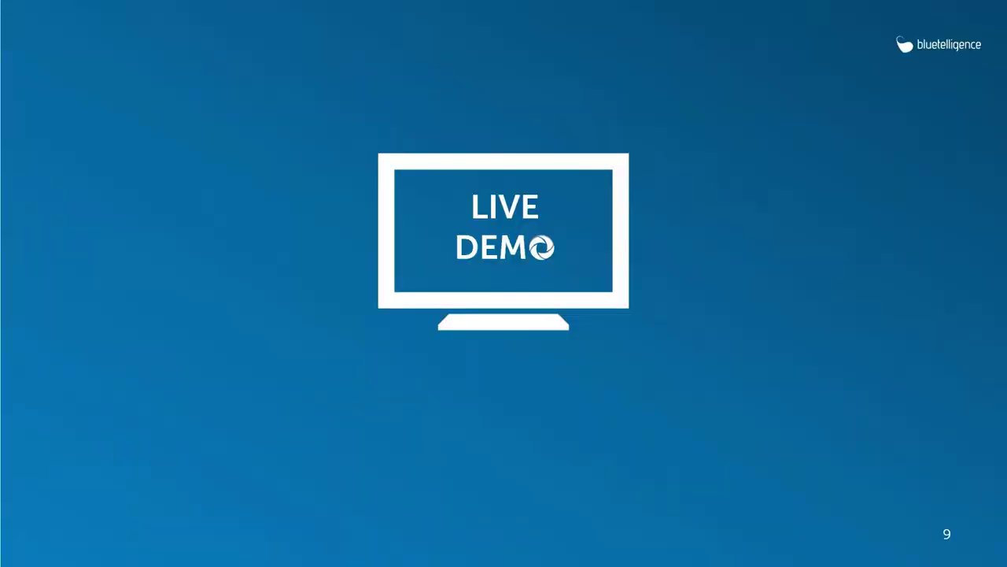
pyautogui.press('Right')
pyautogui.press('Right')
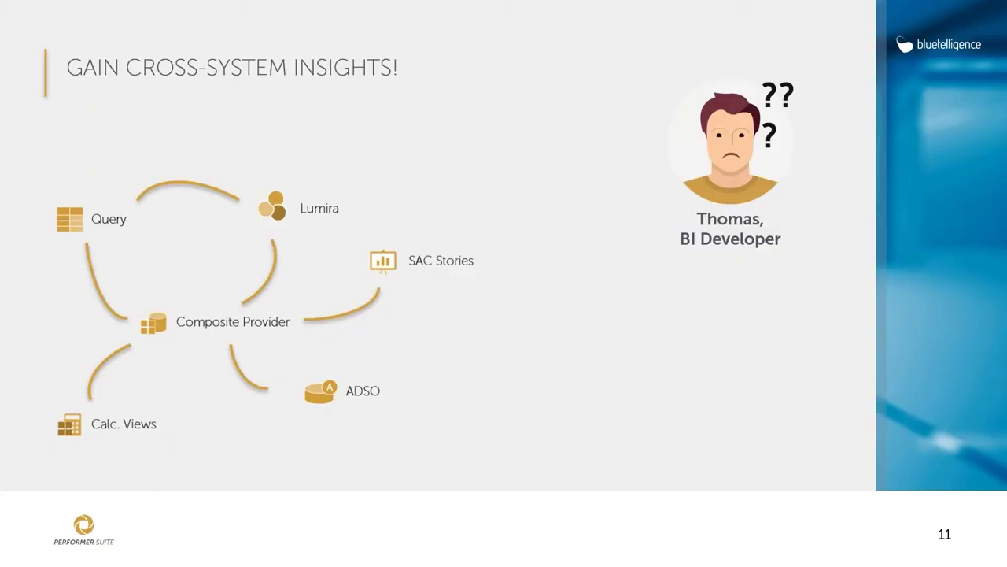